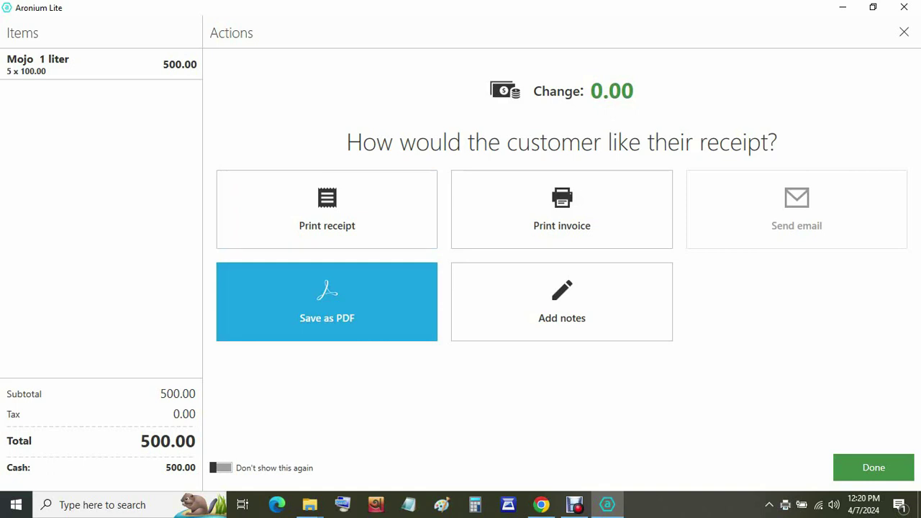
# Save the finished sale's receipt as a PDF on the Desktop
pyautogui.click(327, 302)
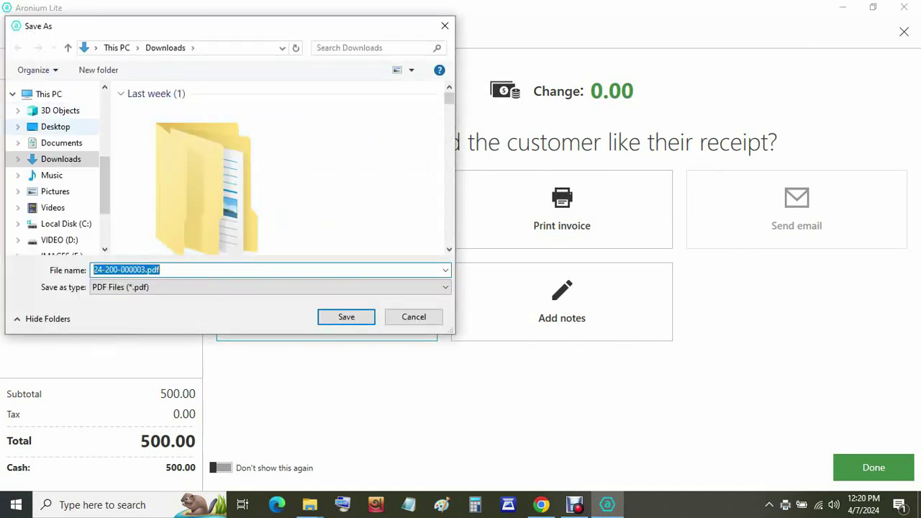
pyautogui.click(56, 126)
pyautogui.click(346, 317)
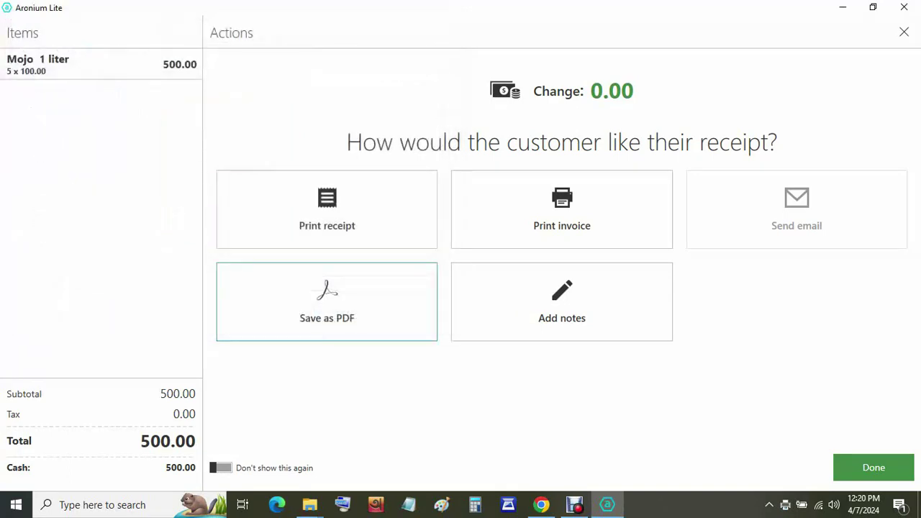
# Open the saved invoice PDF from the desktop in Microsoft Edge, review it, and switch back to Aronium Lite
pyautogui.press('super+d')
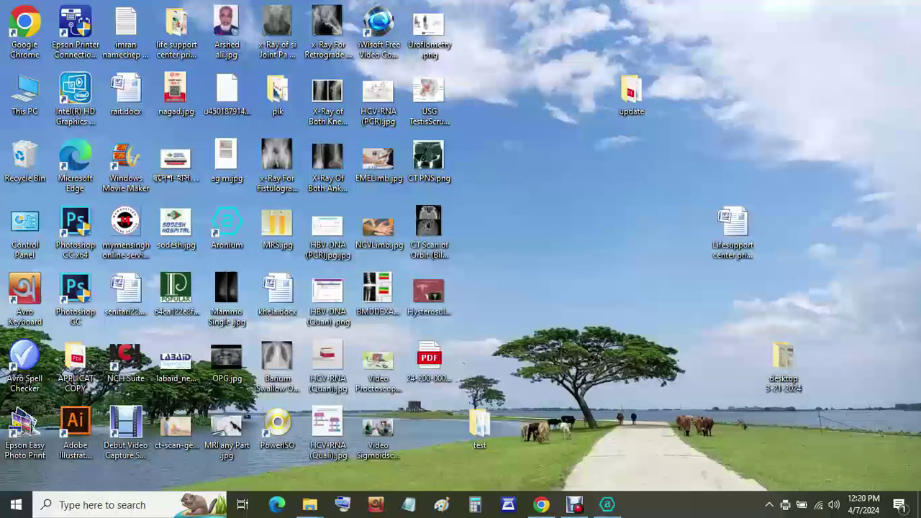
pyautogui.click(429, 360)
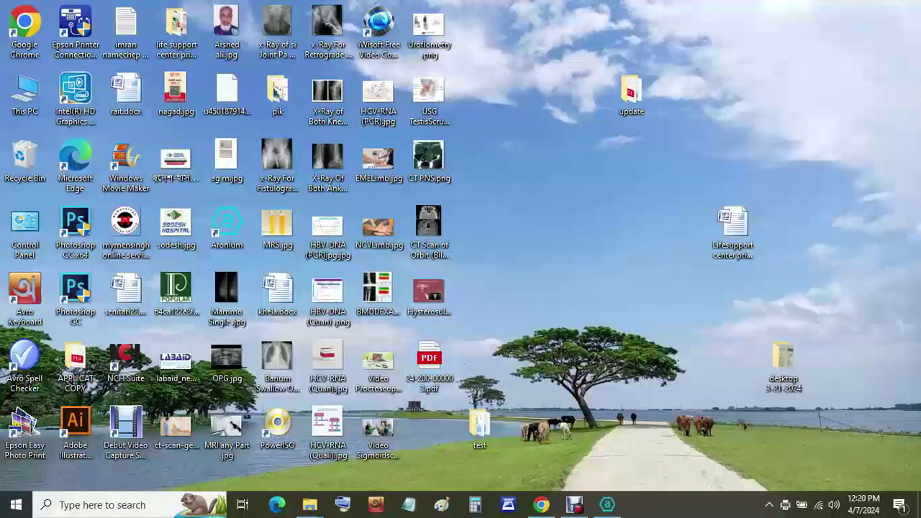
pyautogui.moveTo(542, 504)
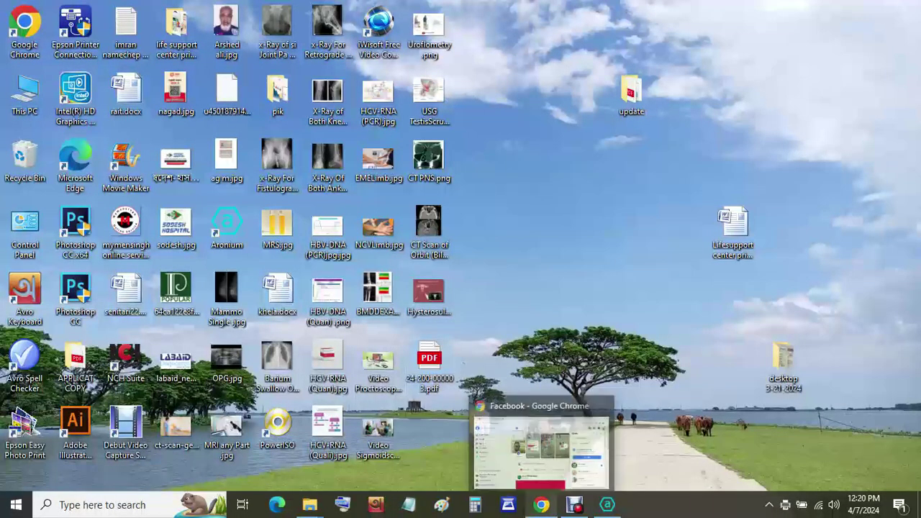
pyautogui.click(277, 505)
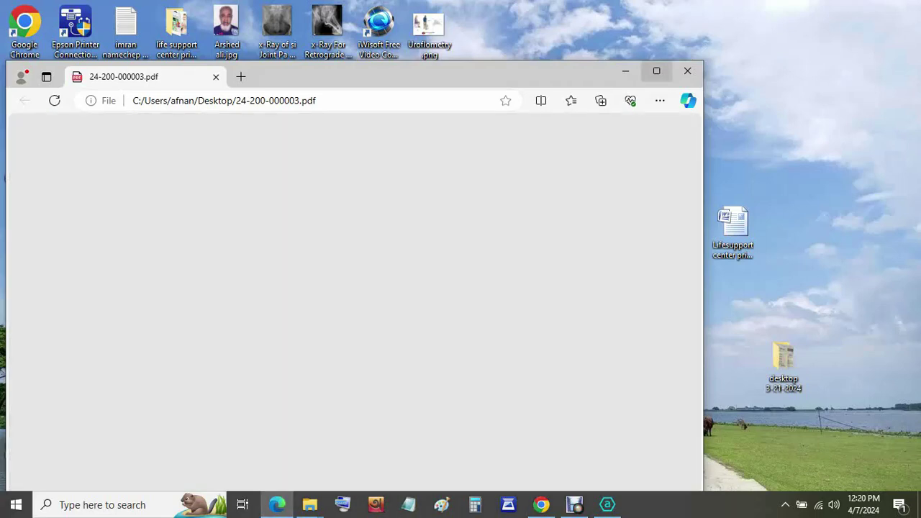
pyautogui.click(657, 70)
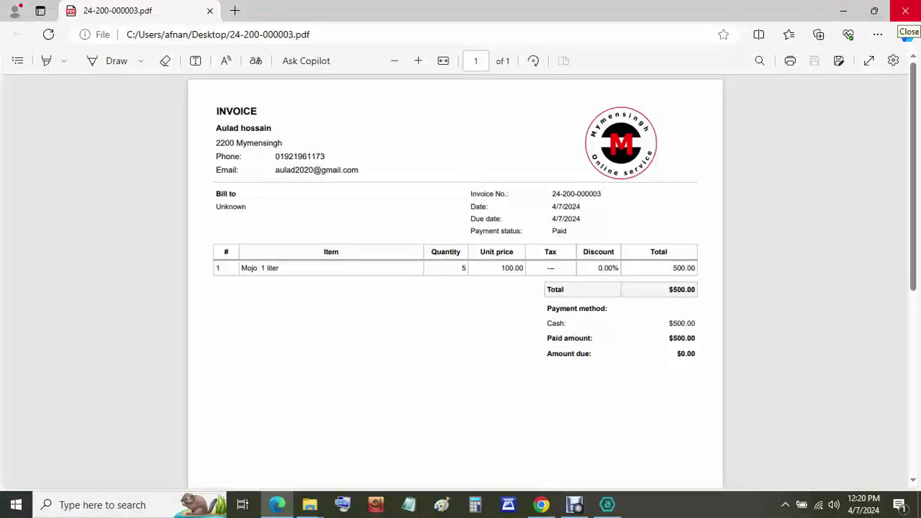
pyautogui.click(905, 10)
pyautogui.click(607, 505)
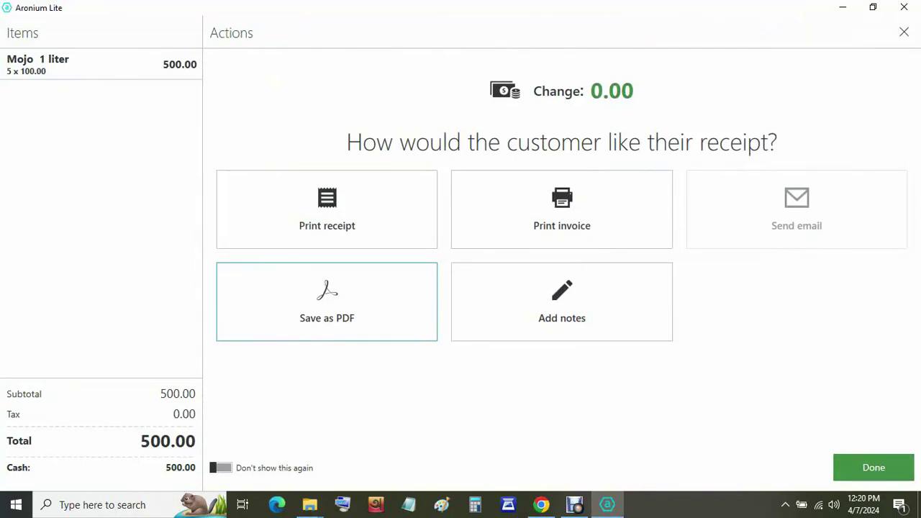
# Close out the finished sale and open the product list in management
pyautogui.click(874, 468)
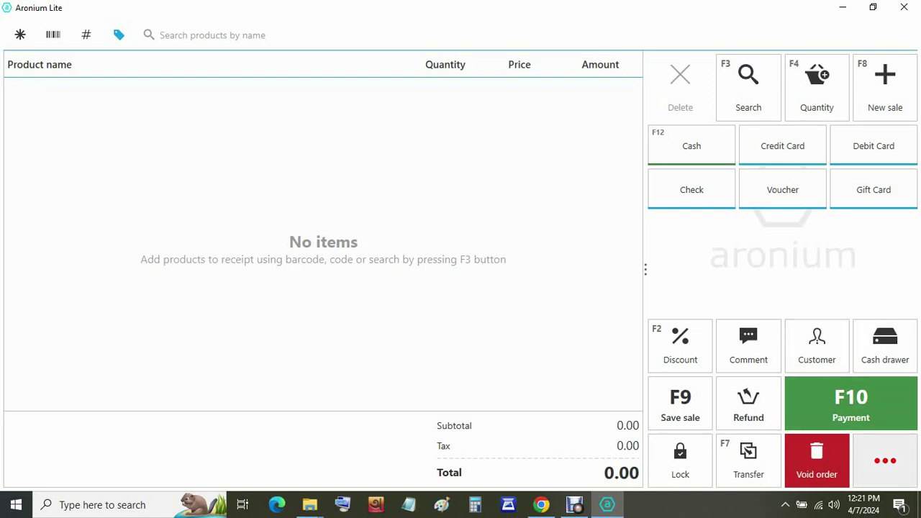
pyautogui.click(886, 462)
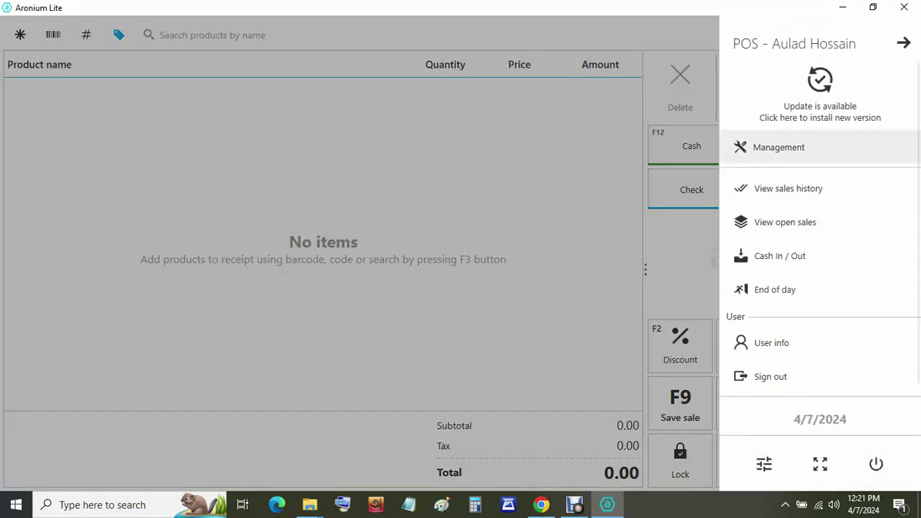
pyautogui.click(778, 147)
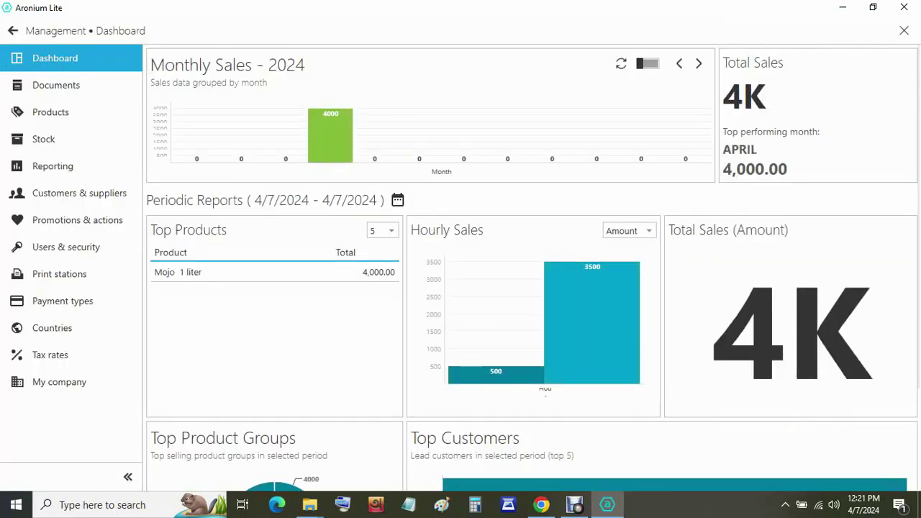
pyautogui.click(51, 112)
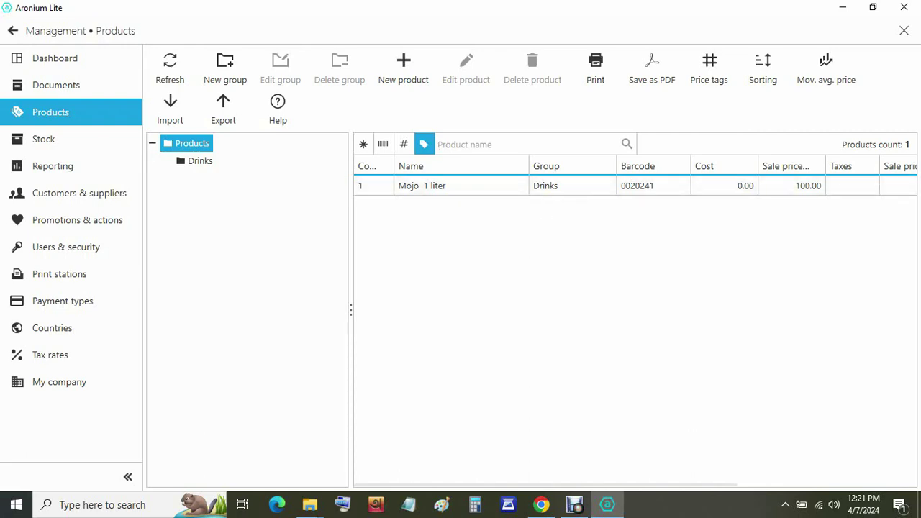
# Create a product group named Oil under the Products group and save it
pyautogui.click(225, 66)
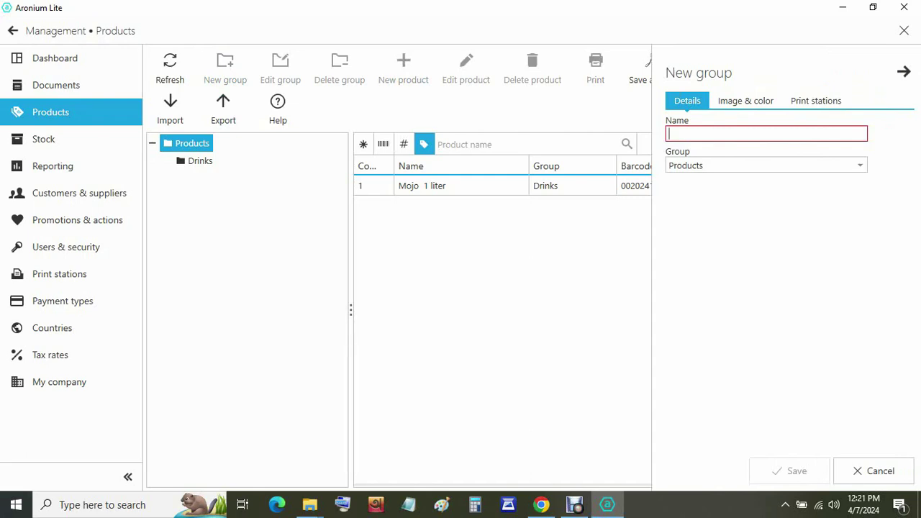
pyautogui.write('Oi')
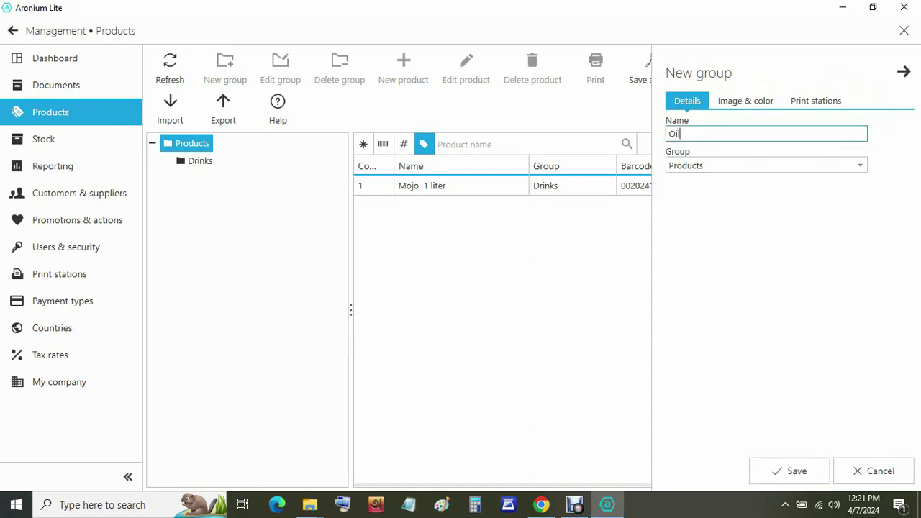
pyautogui.write('l')
pyautogui.click(860, 165)
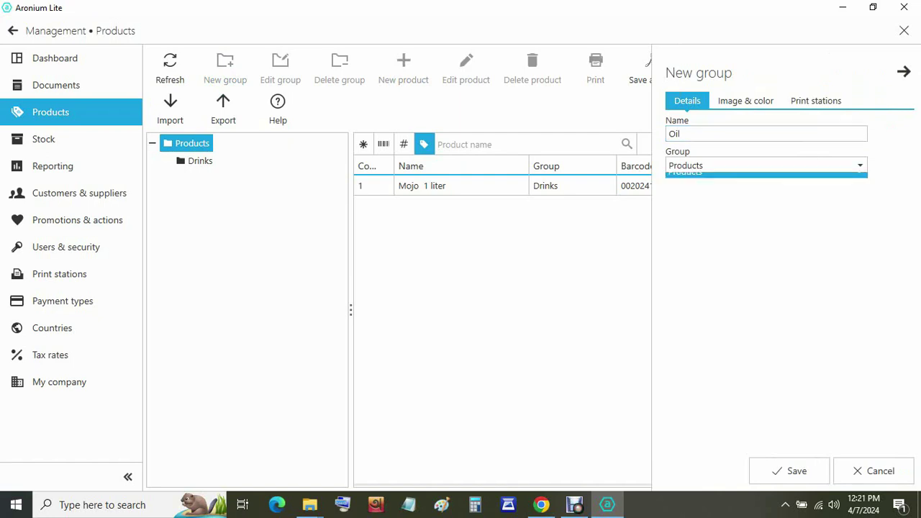
pyautogui.click(860, 165)
pyautogui.hotkey('alt', 'Down')
pyautogui.press('Return')
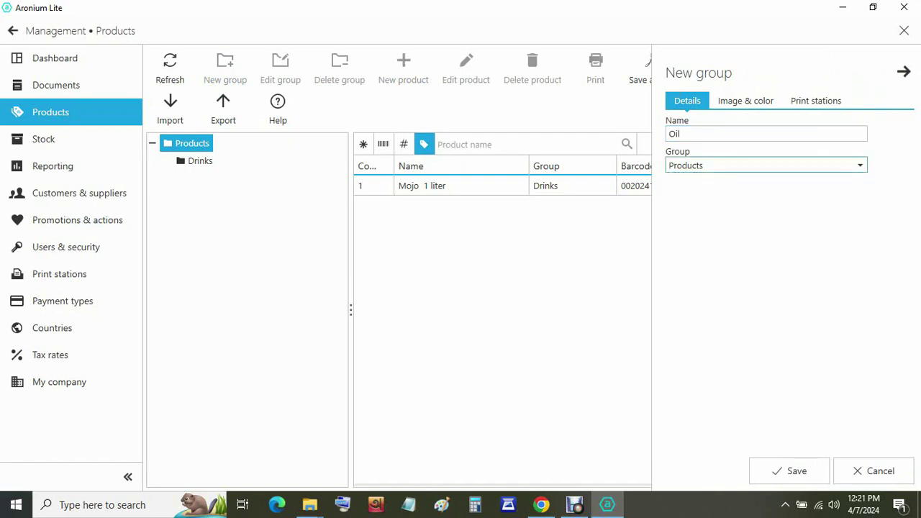
pyautogui.click(789, 471)
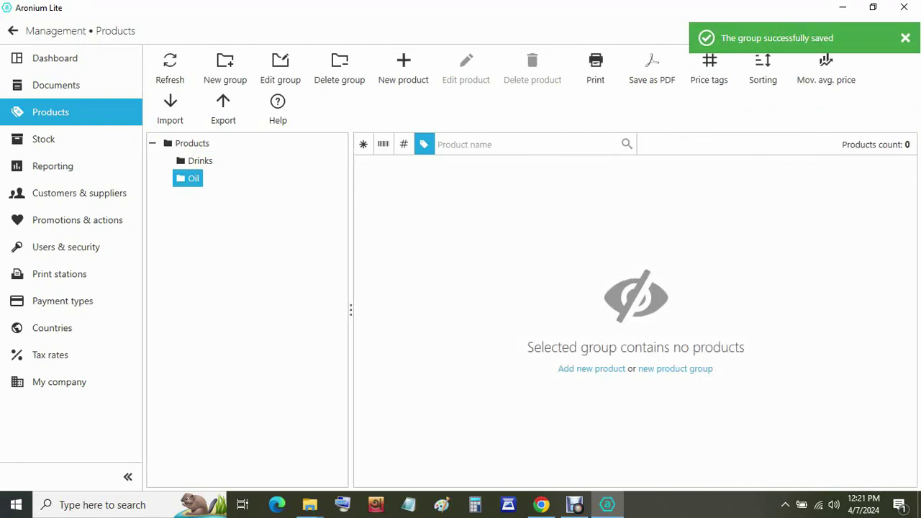
# Start a new product in the Oil group, named "Rupchanda 1 liter", keeping code 2
pyautogui.click(403, 69)
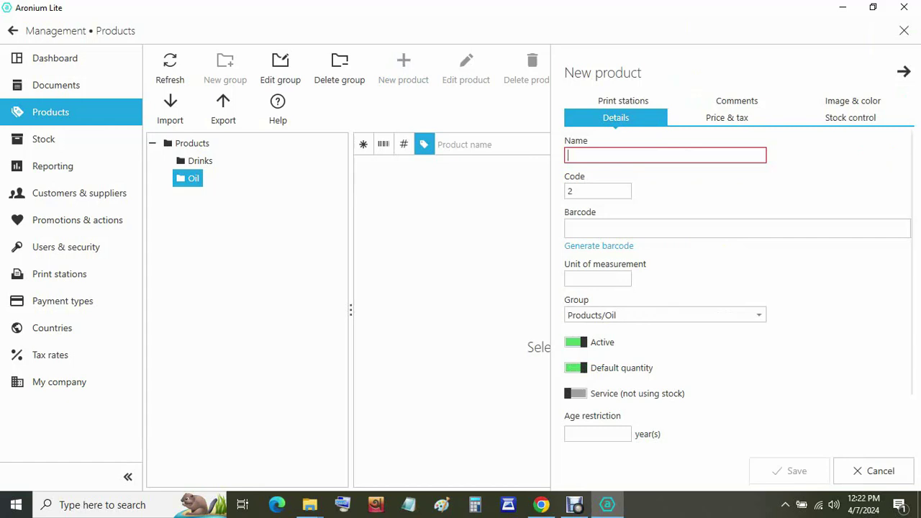
pyautogui.write('Ru')
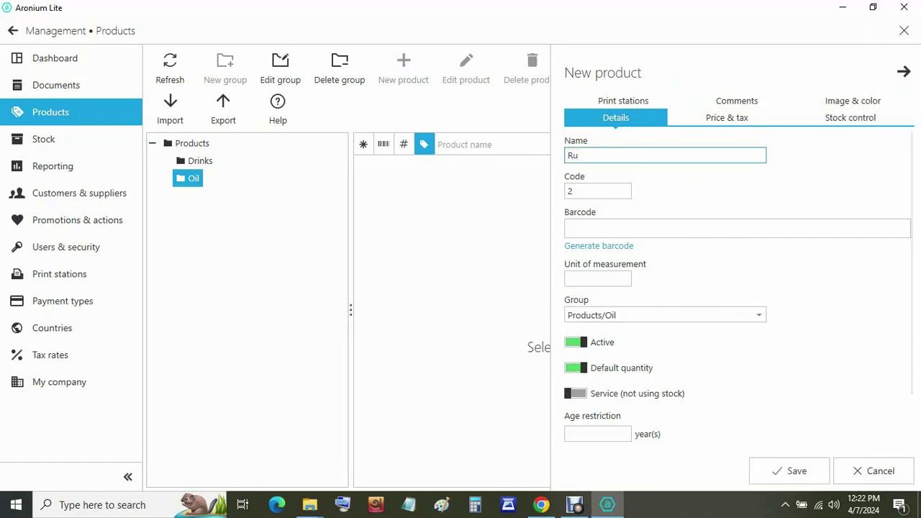
pyautogui.write('pchanda 1 liter')
pyautogui.press('Tab')
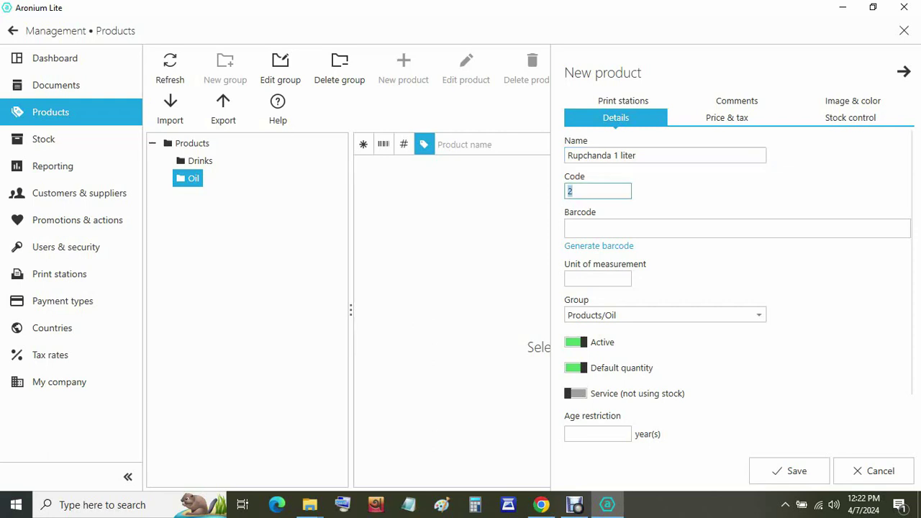
pyautogui.press('End')
pyautogui.press('Tab')
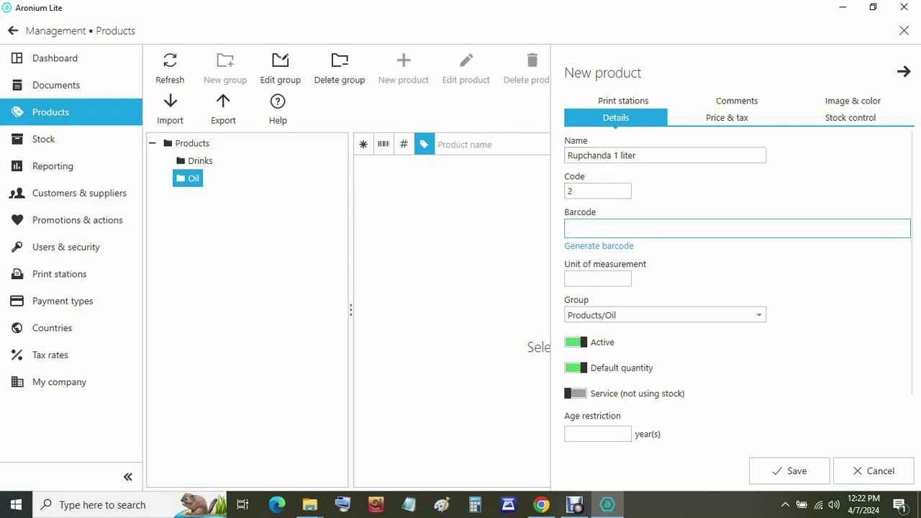
# Add the barcode 0020241 to the new product and turn off its default quantity
pyautogui.write('20241')
pyautogui.click(568, 228)
pyautogui.write('00')
pyautogui.scroll(-1, 739, 288)
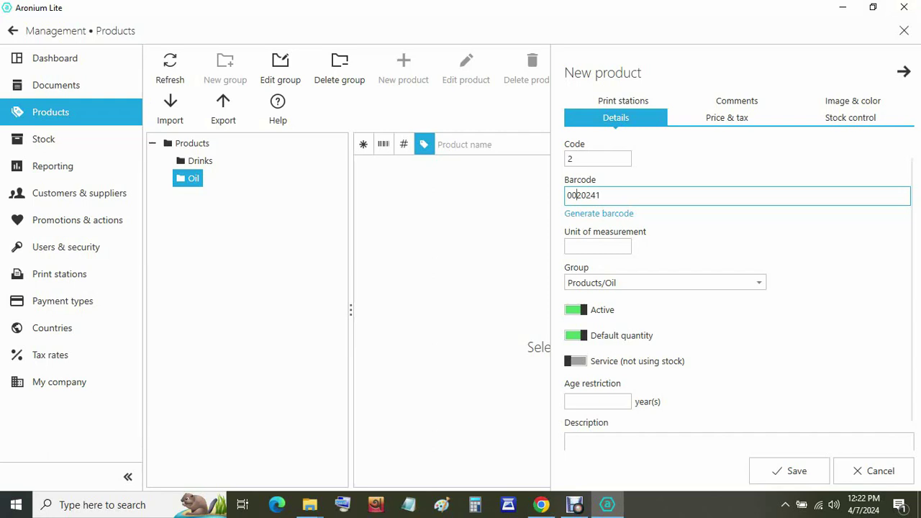
pyautogui.press('Return')
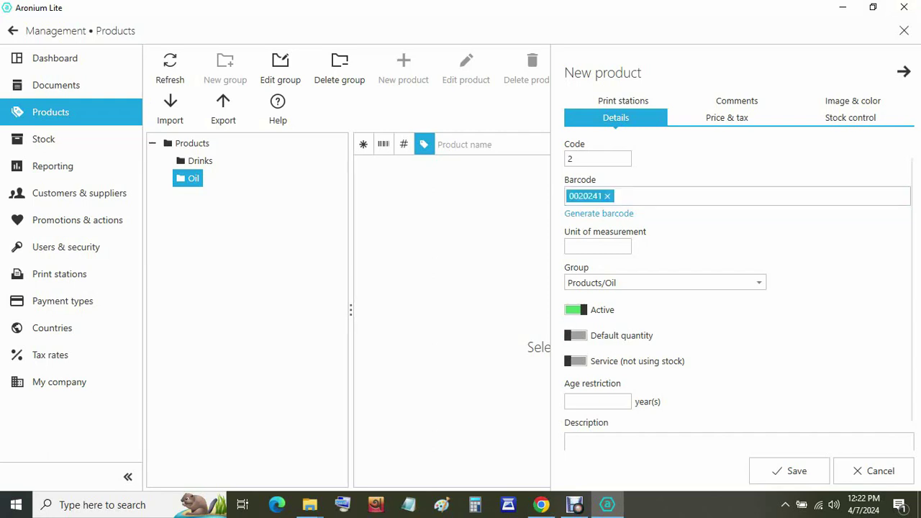
pyautogui.scroll(-1, 738, 288)
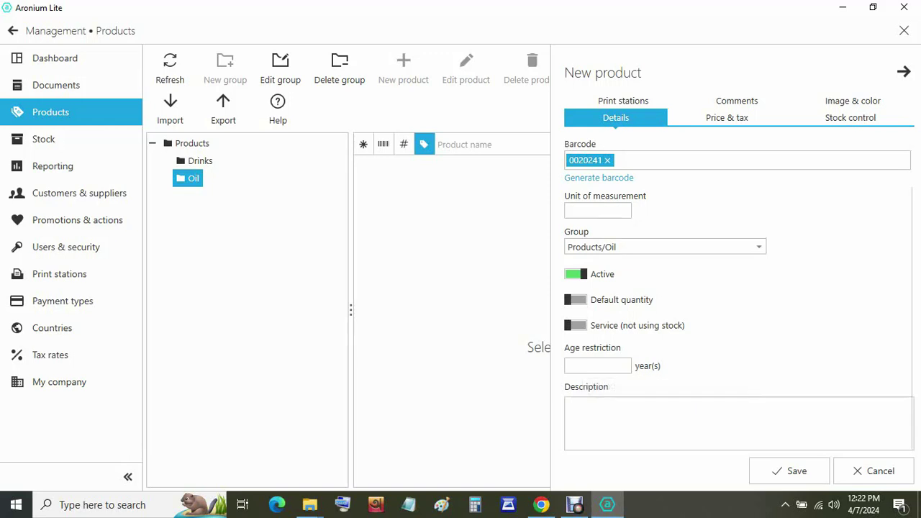
pyautogui.scroll(1, 737, 287)
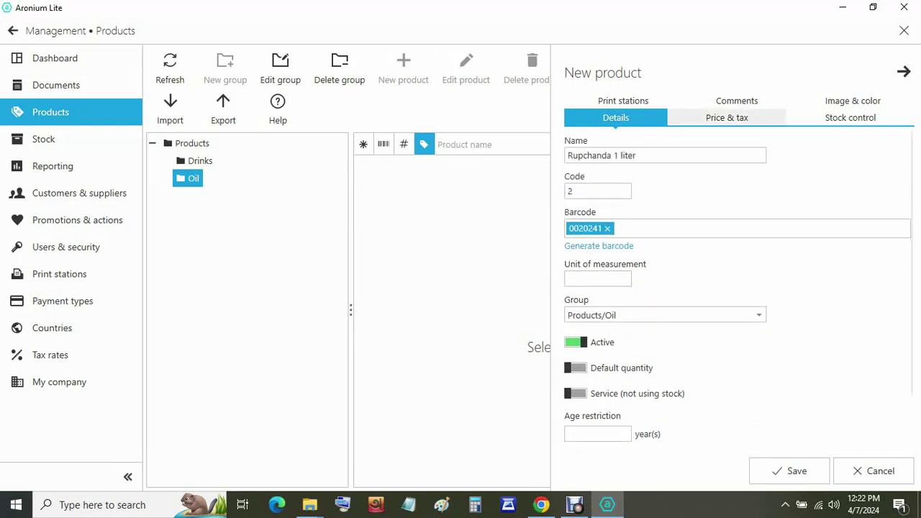
# Set the product's cost to 150 and allow price changes
pyautogui.click(727, 117)
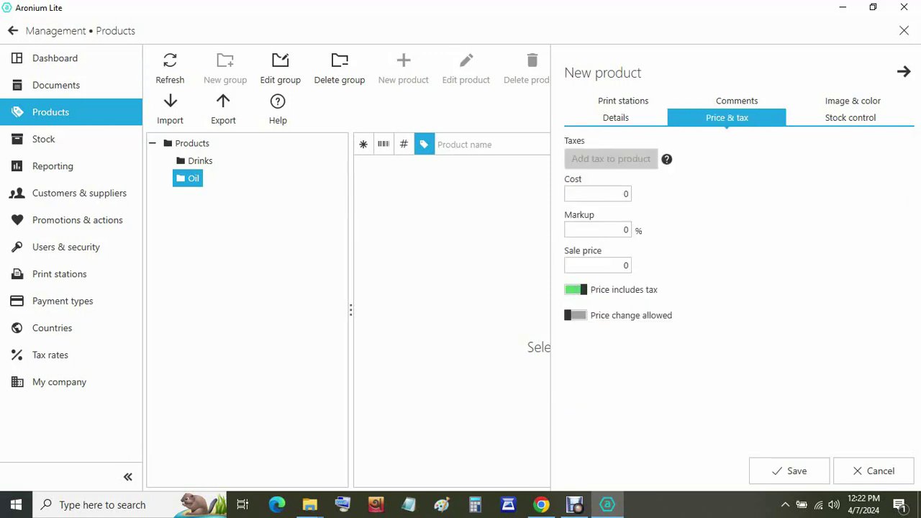
pyautogui.click(605, 193)
pyautogui.write('150')
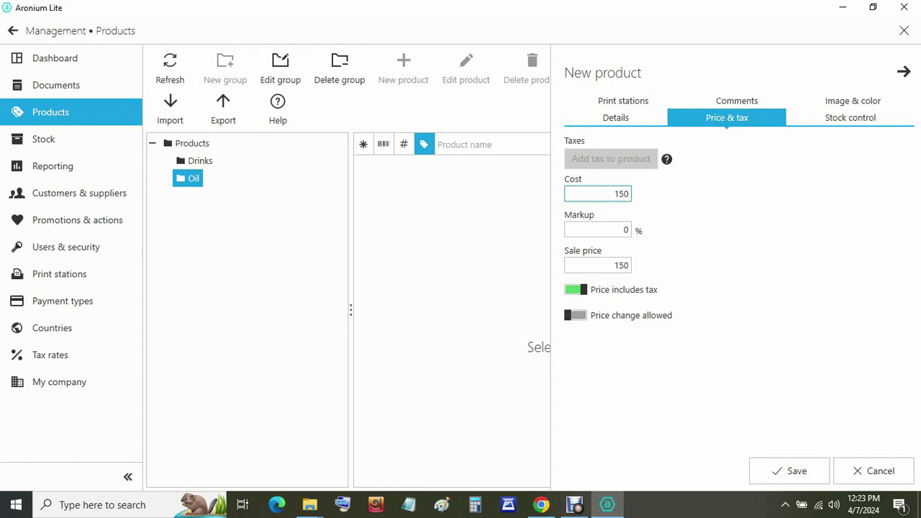
pyautogui.click(576, 315)
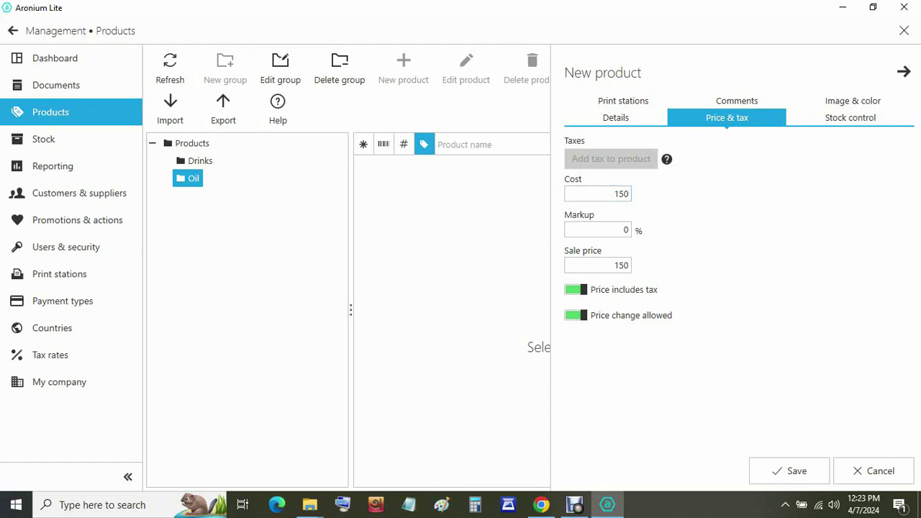
# Assign Akij Group Supplier as the product's supplier, with a reorder point of 7 and a preferred quantity of 7
pyautogui.click(850, 117)
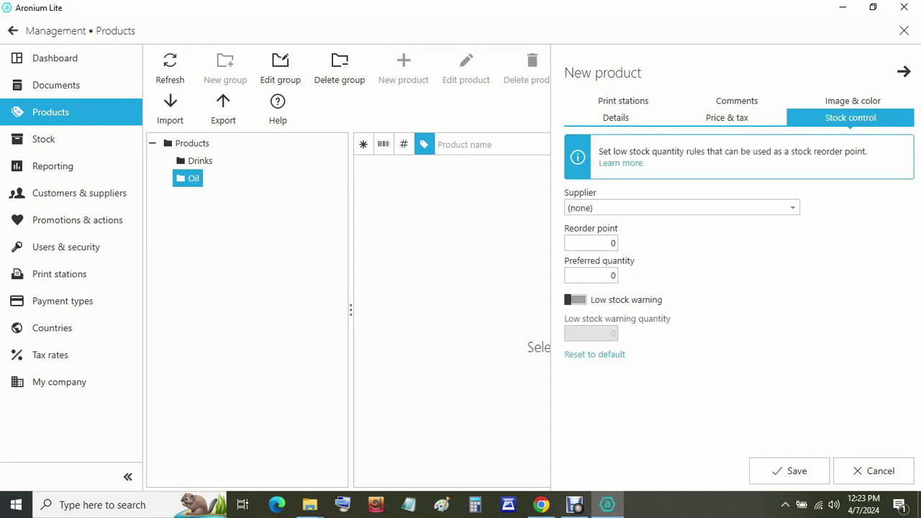
pyautogui.click(792, 208)
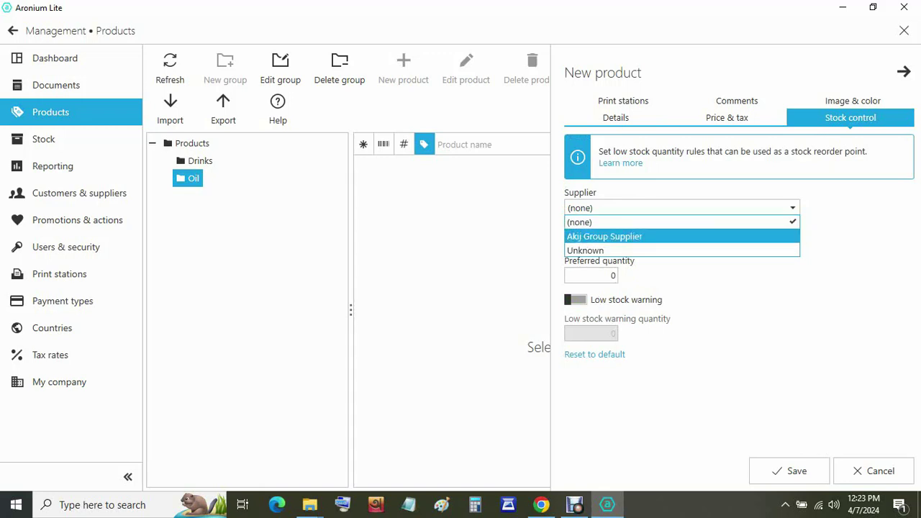
pyautogui.click(647, 237)
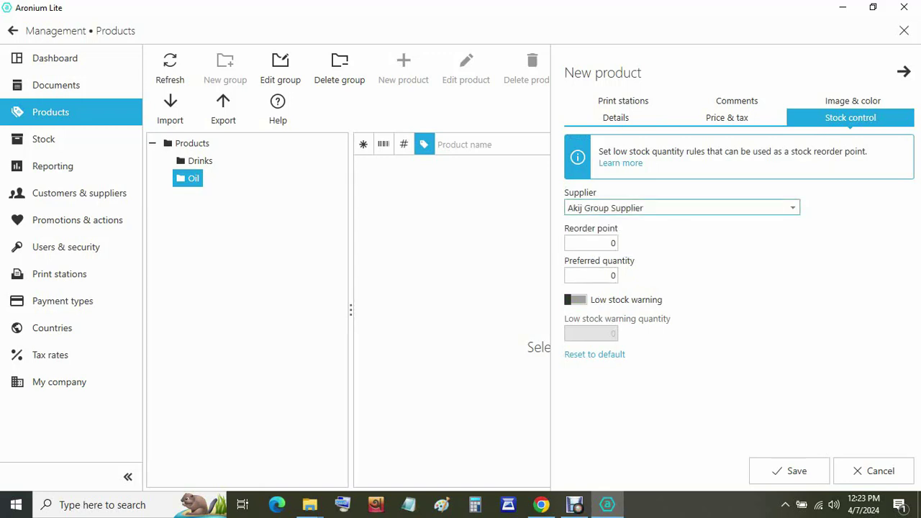
pyautogui.press('Tab')
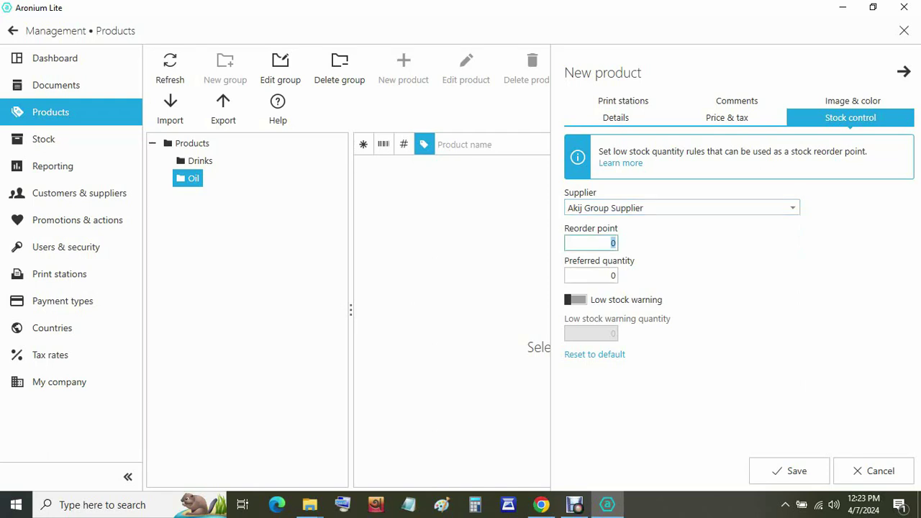
pyautogui.write('7')
pyautogui.press('Tab')
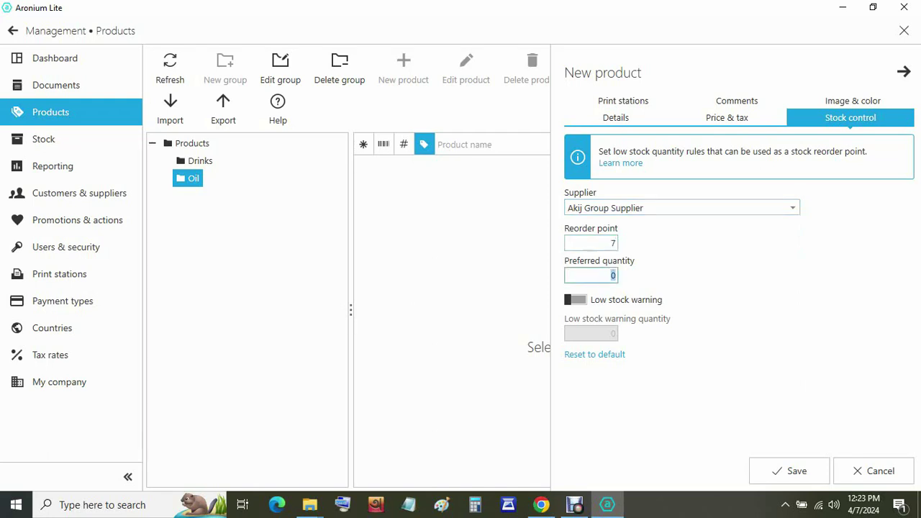
pyautogui.write('7')
# Enable the low stock warning at a quantity of 2 and save the product
pyautogui.press('Tab')
pyautogui.press('space')
pyautogui.press('Tab')
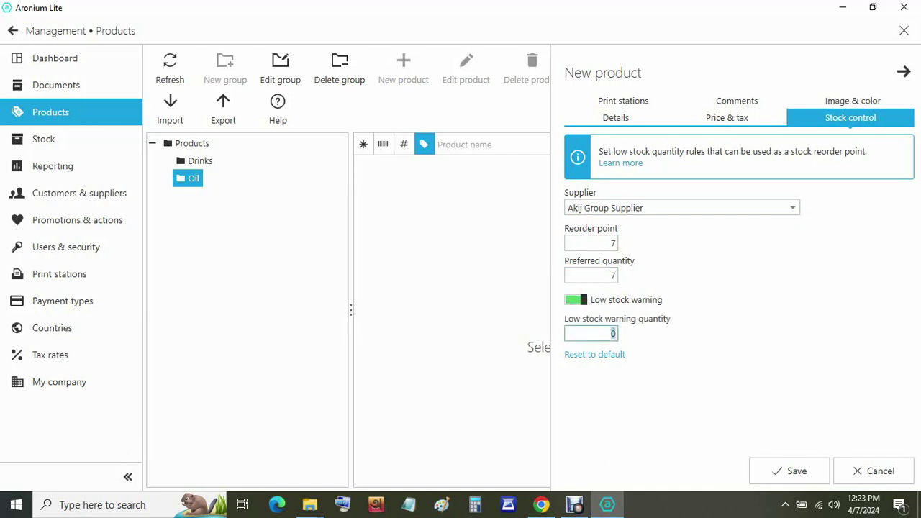
pyautogui.write('2')
pyautogui.click(789, 471)
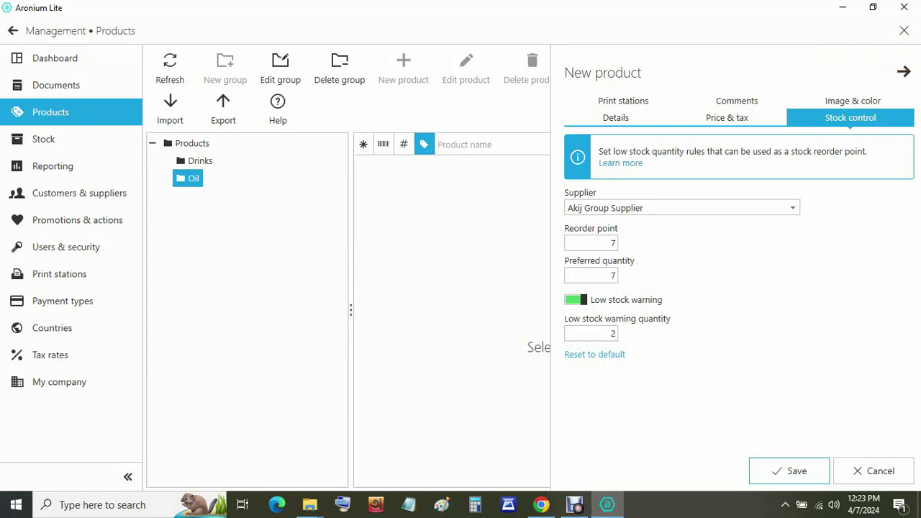
# Replace the new product's barcode with 0024533 and save the product
pyautogui.click(790, 471)
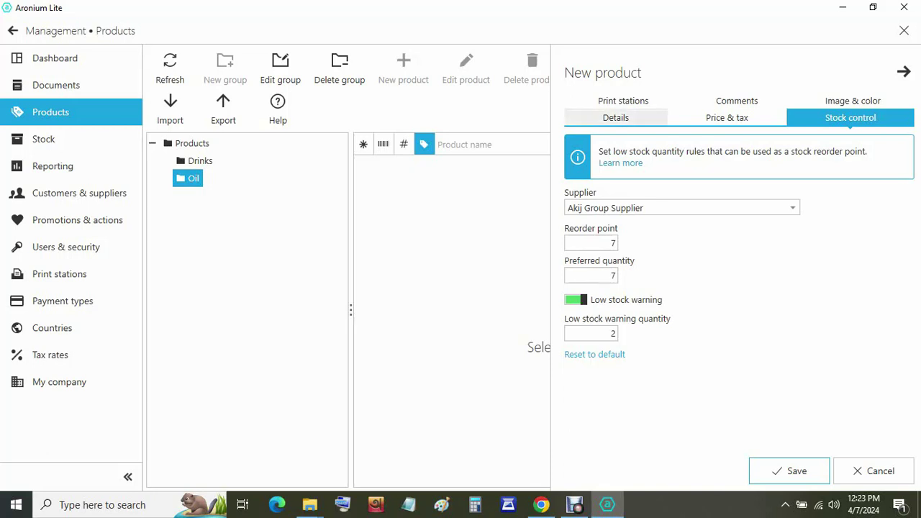
pyautogui.click(616, 118)
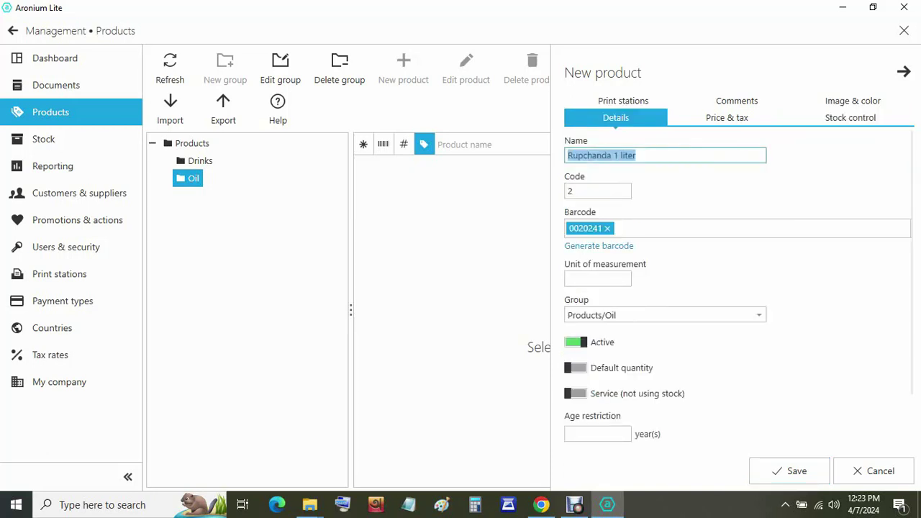
pyautogui.click(608, 228)
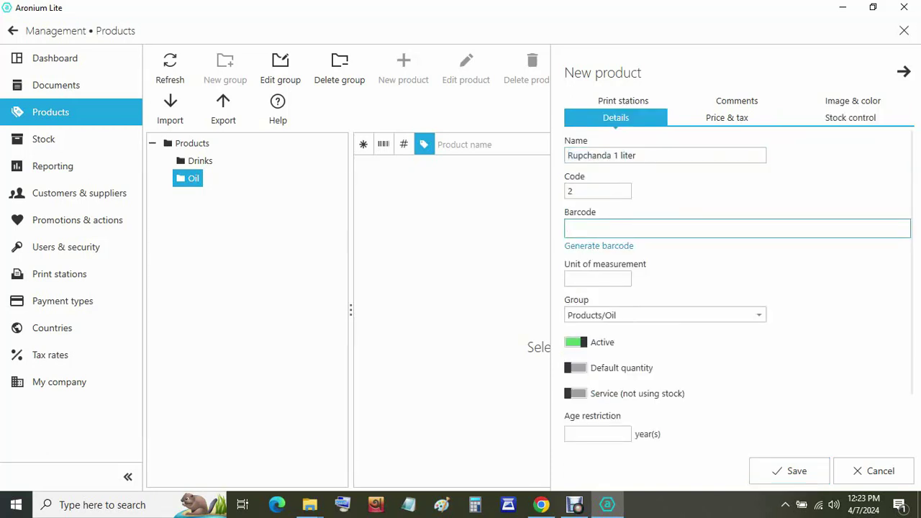
pyautogui.write('0024533')
pyautogui.click(789, 472)
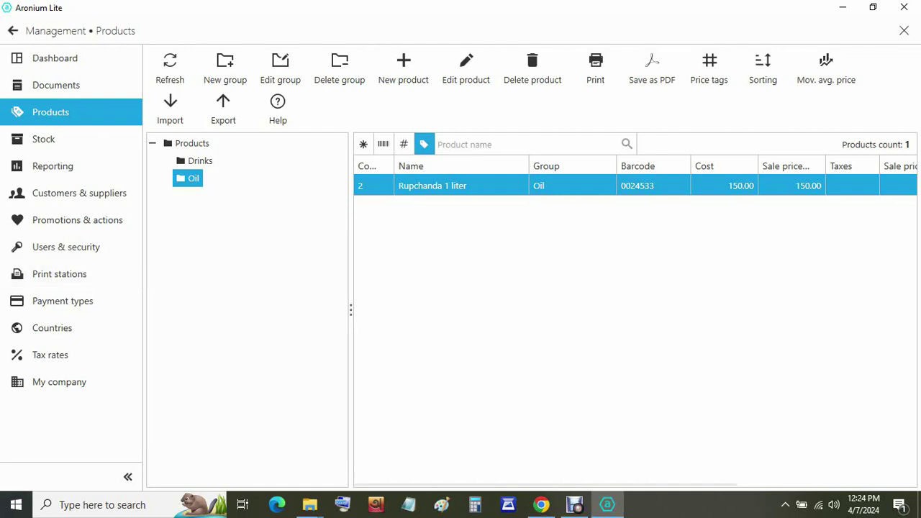
# Create a new expense document of type 100 - Purchase
pyautogui.click(56, 85)
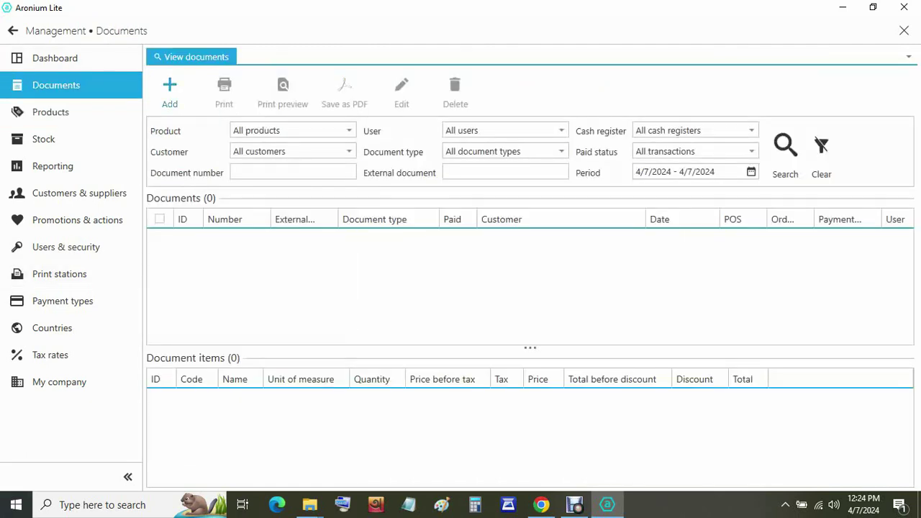
pyautogui.click(170, 93)
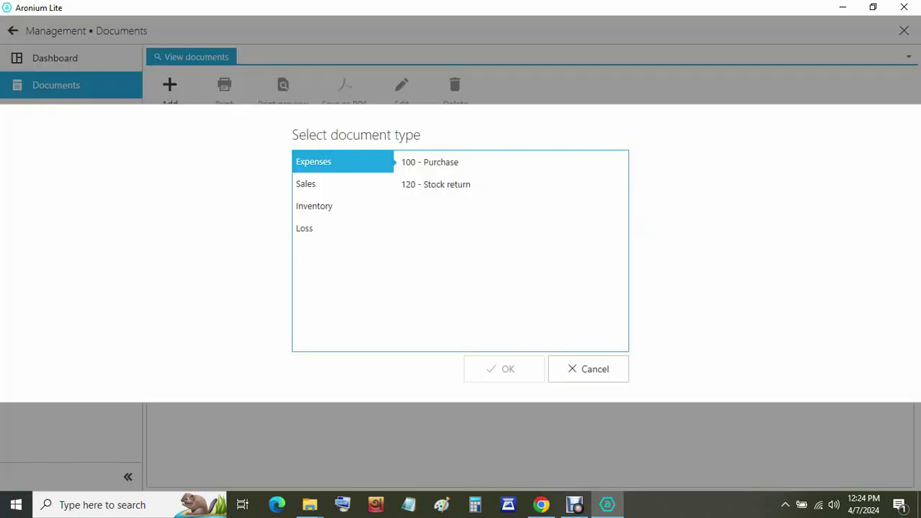
pyautogui.click(432, 163)
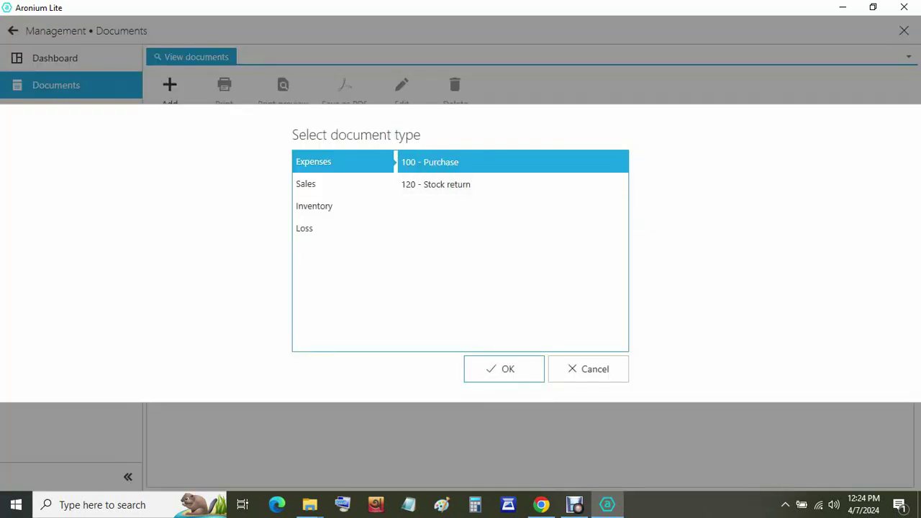
pyautogui.click(504, 369)
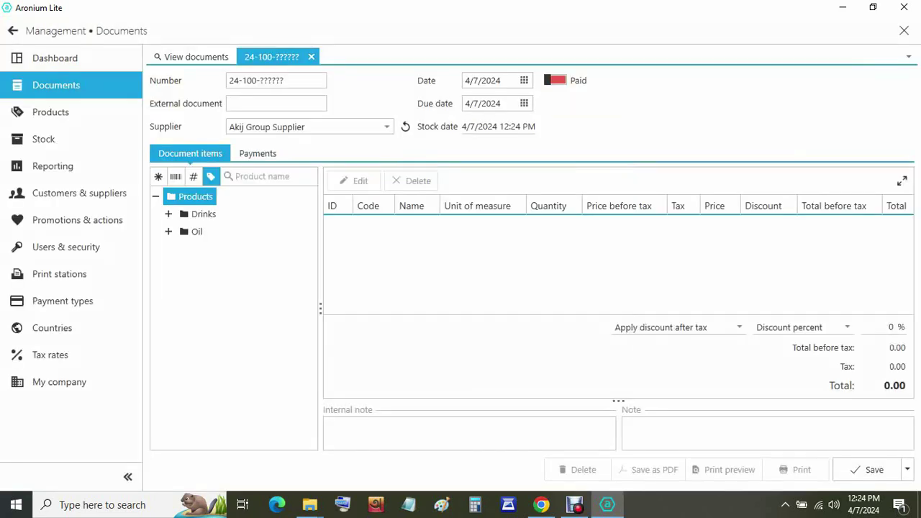
# Add Rupchanda 1 liter from the Oil group to the purchase with quantity 600 and a price before tax of 130
pyautogui.click(168, 232)
pyautogui.doubleClick(236, 249)
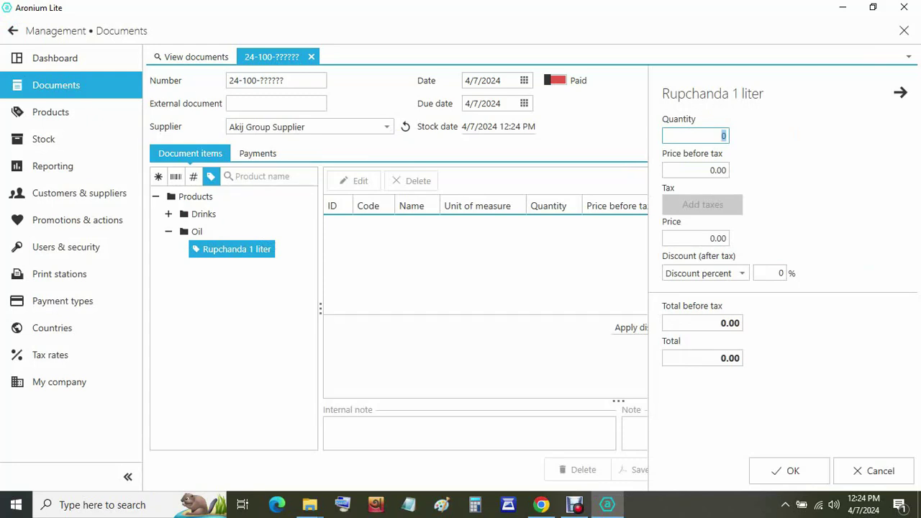
pyautogui.write('600')
pyautogui.press('Tab')
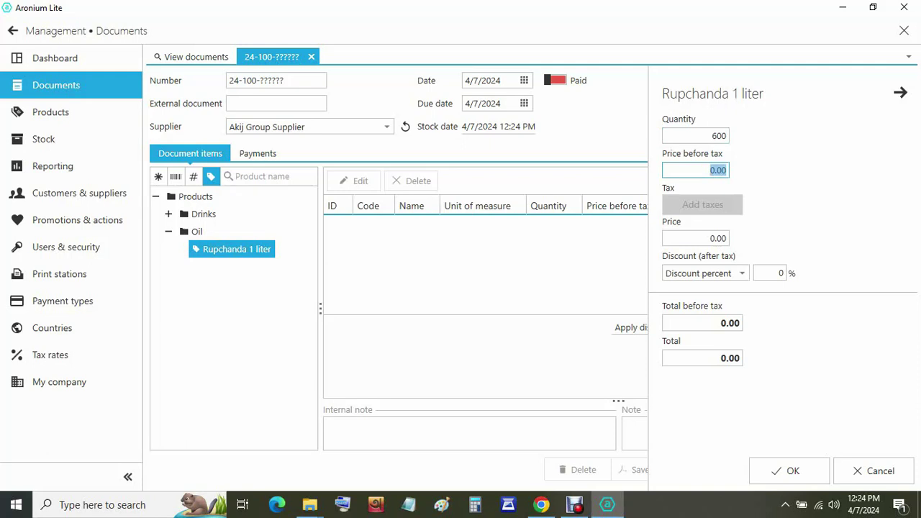
pyautogui.write('130')
pyautogui.press('Tab')
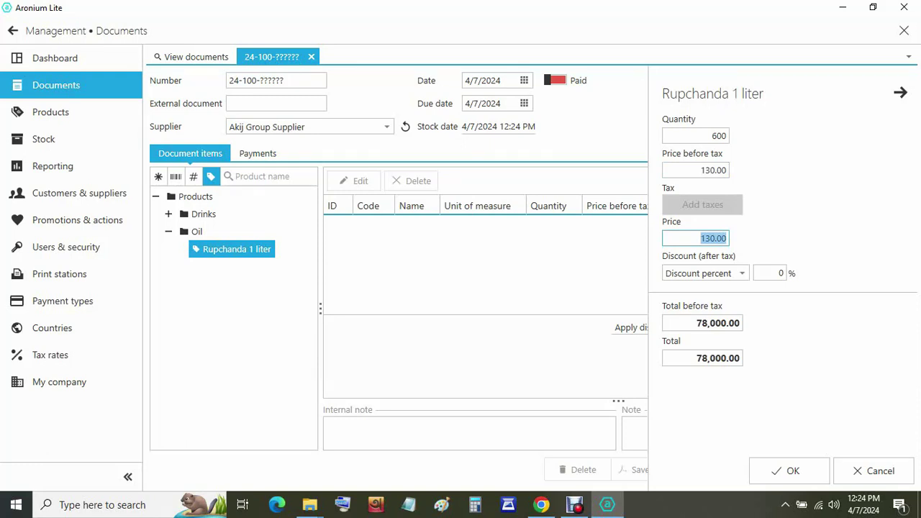
pyautogui.click(790, 470)
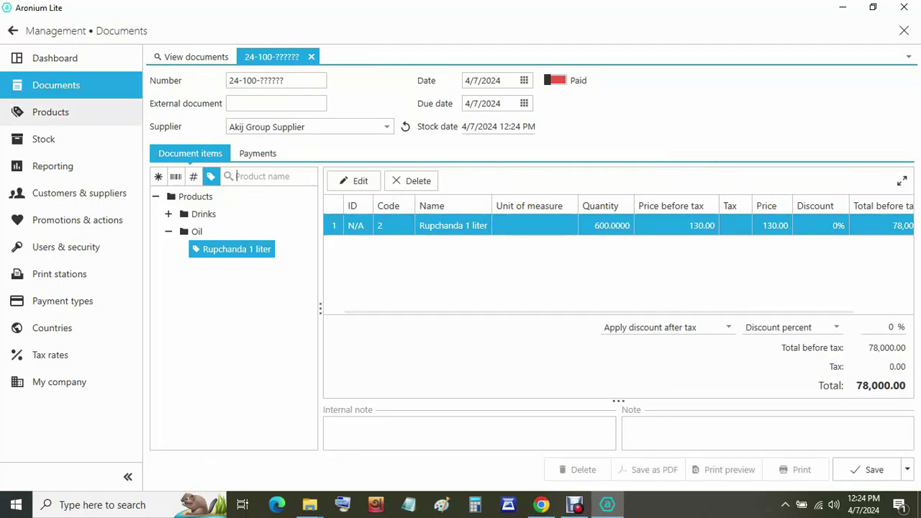
# Refresh the stock list and check the stock quantity of Rupchanda 1 liter
pyautogui.click(50, 112)
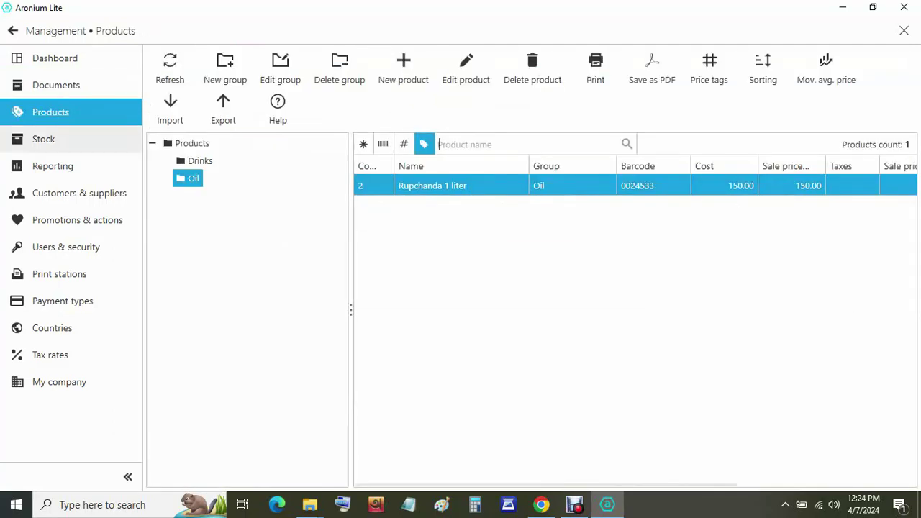
pyautogui.click(44, 139)
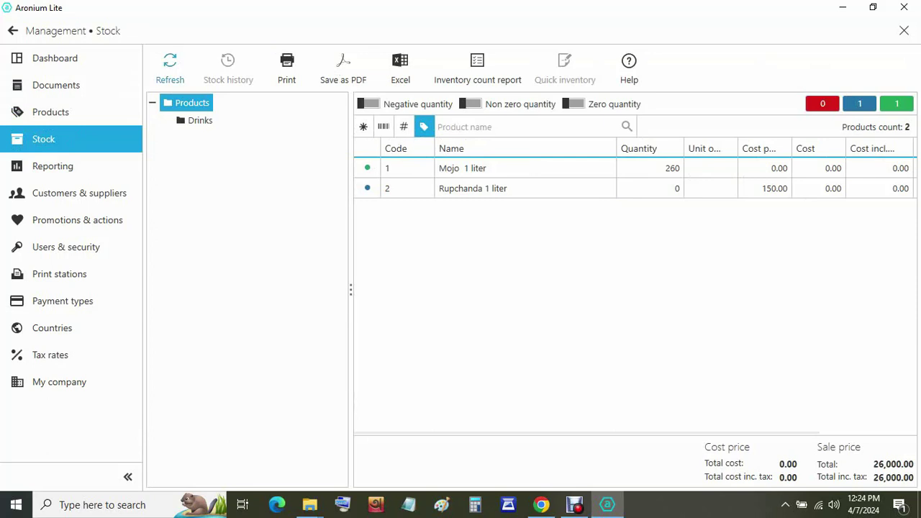
pyautogui.click(170, 69)
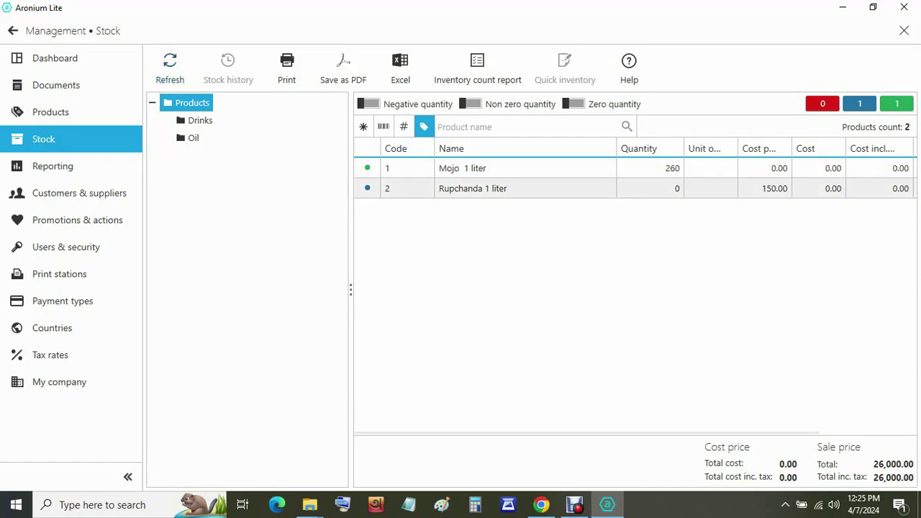
pyautogui.click(525, 188)
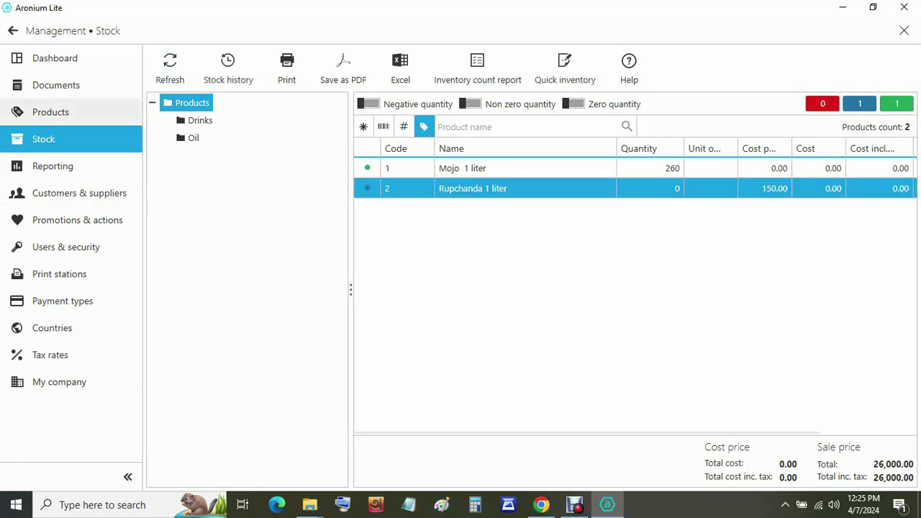
# Mark the open purchase document as paid and save it
pyautogui.click(56, 85)
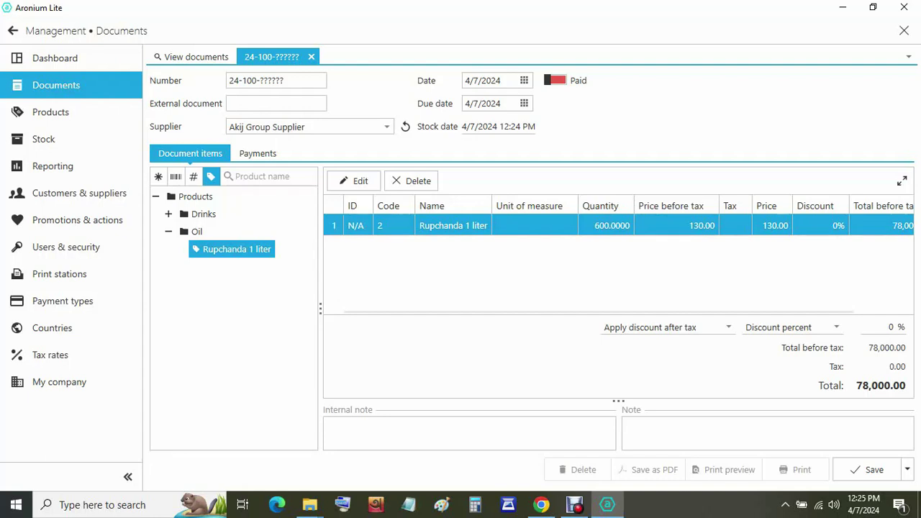
pyautogui.click(555, 80)
pyautogui.click(867, 470)
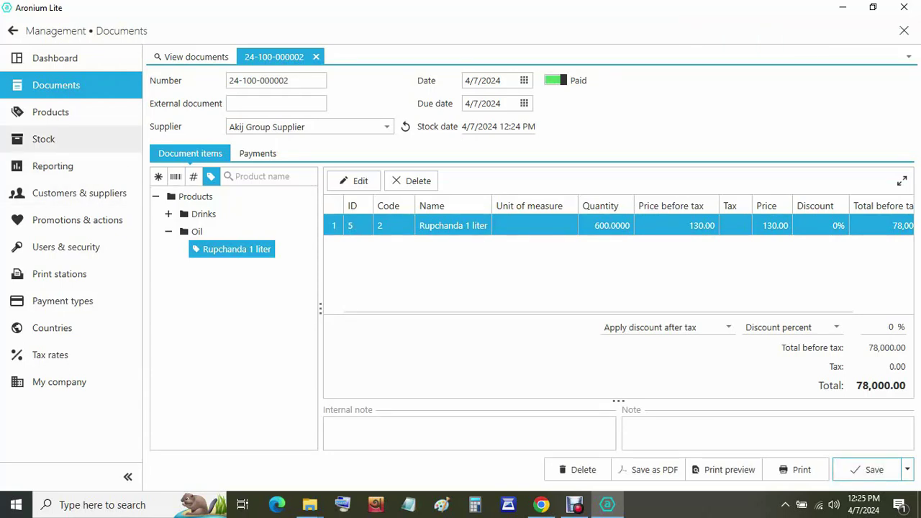
# Reload the stock data and check Rupchanda 1 liter's quantity against the saved purchase
pyautogui.click(43, 139)
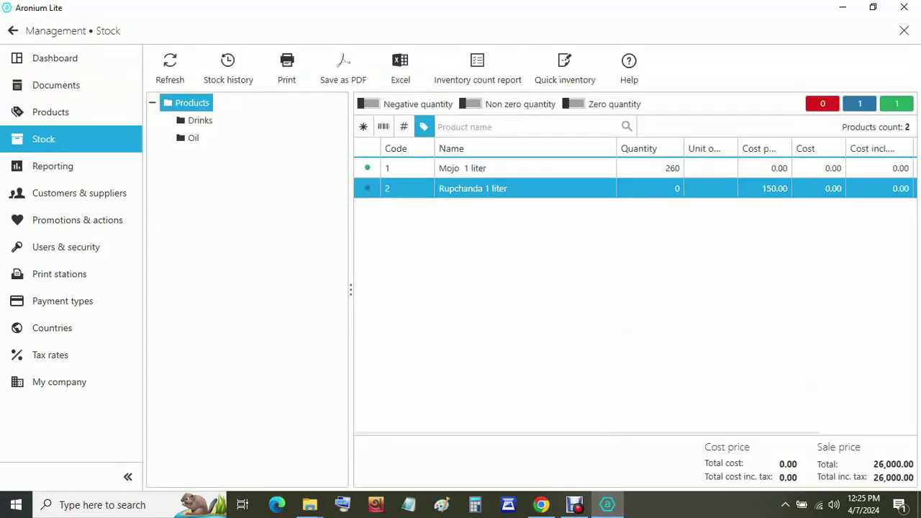
pyautogui.click(170, 69)
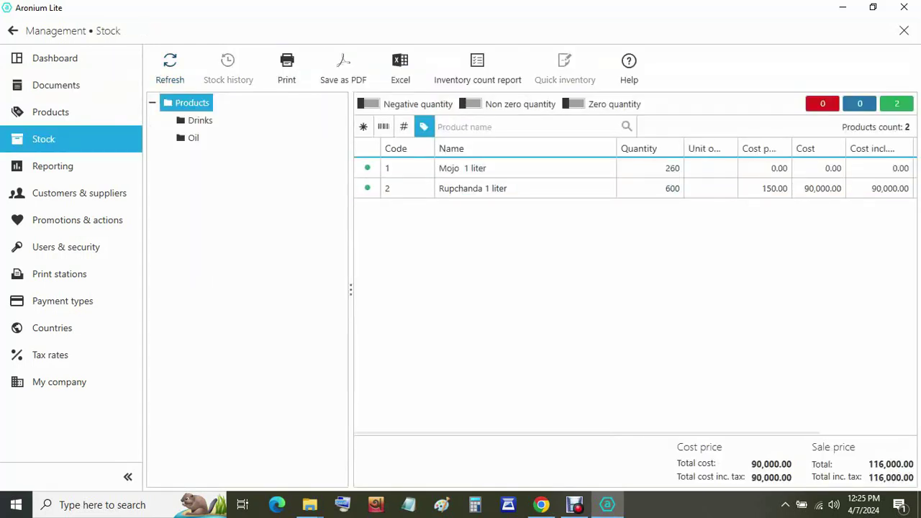
pyautogui.click(472, 188)
# Return to the sales screen and add 10 units of Rupchanda 1 liter to the sale at a price of 150
pyautogui.click(13, 30)
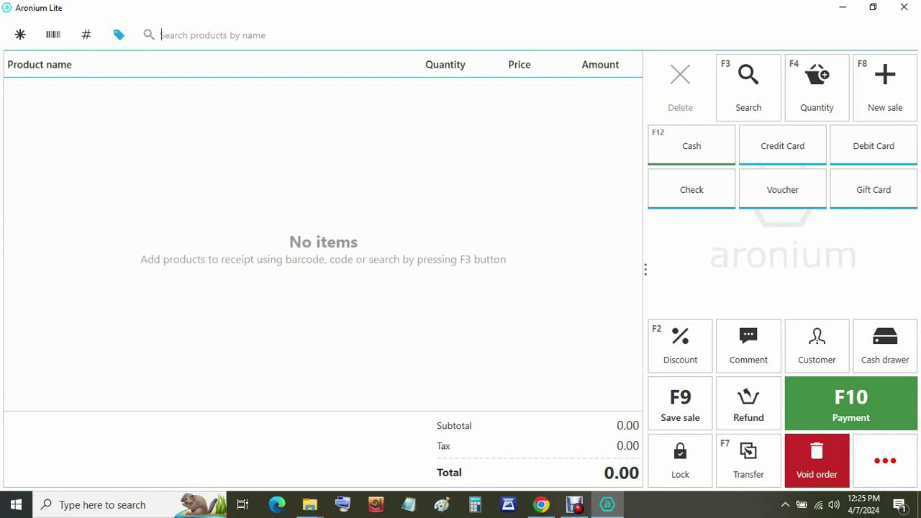
pyautogui.write('r')
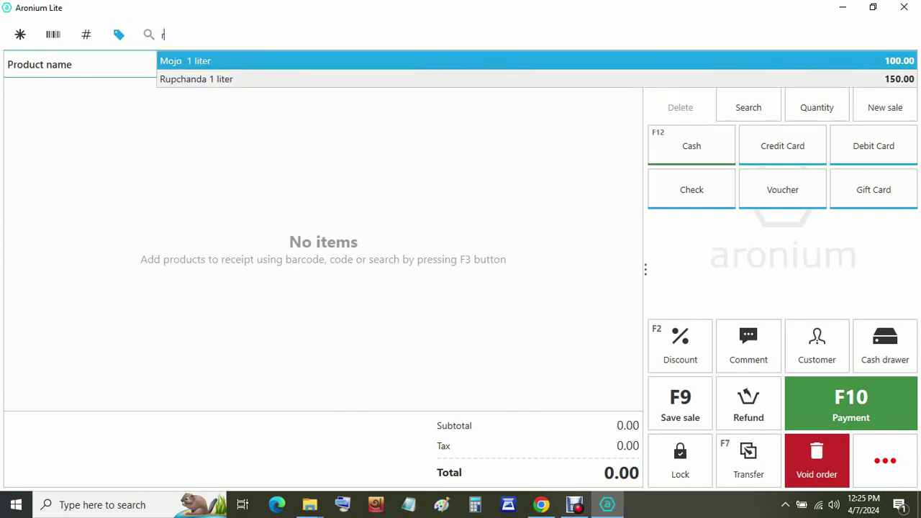
pyautogui.press('Down')
pyautogui.press('Return')
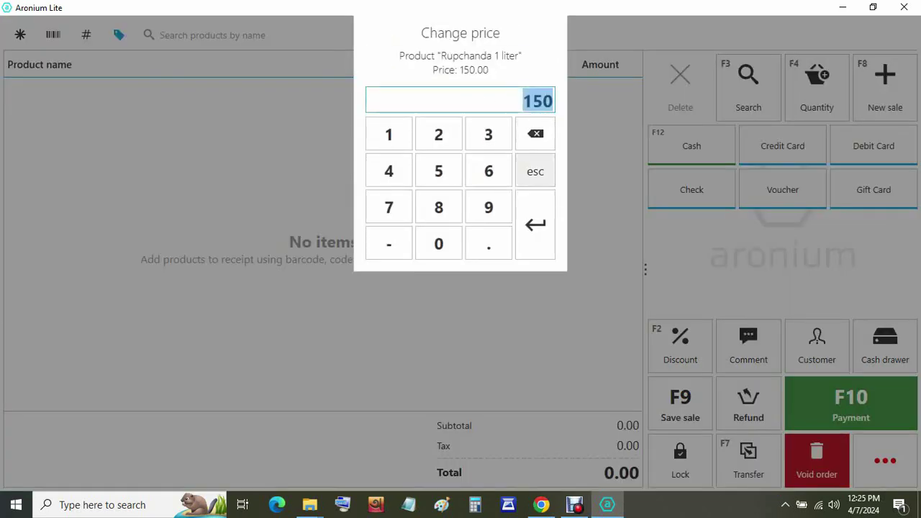
pyautogui.click(536, 224)
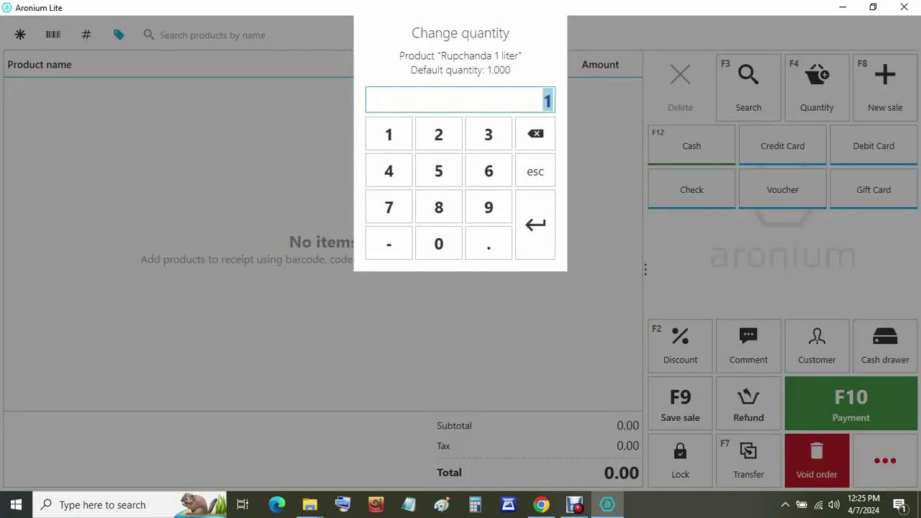
pyautogui.write('10')
pyautogui.press('Return')
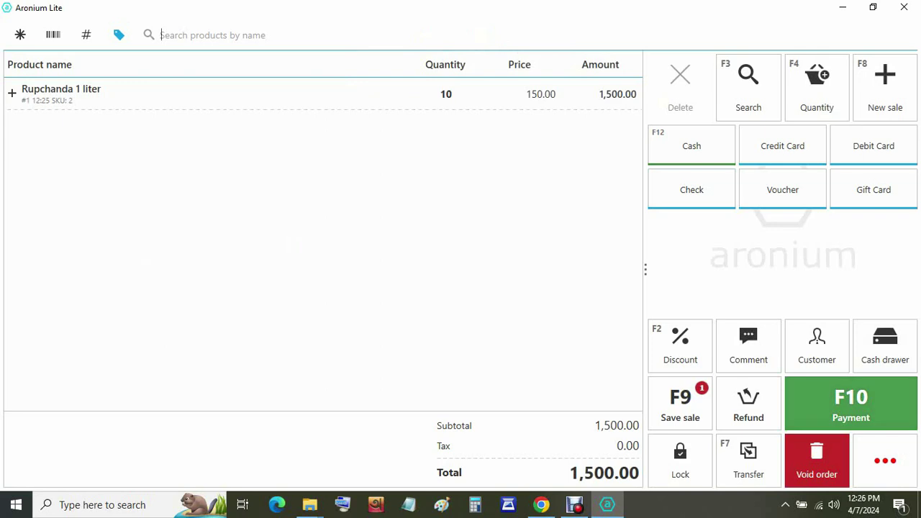
pyautogui.press('F10')
pyautogui.write('6')
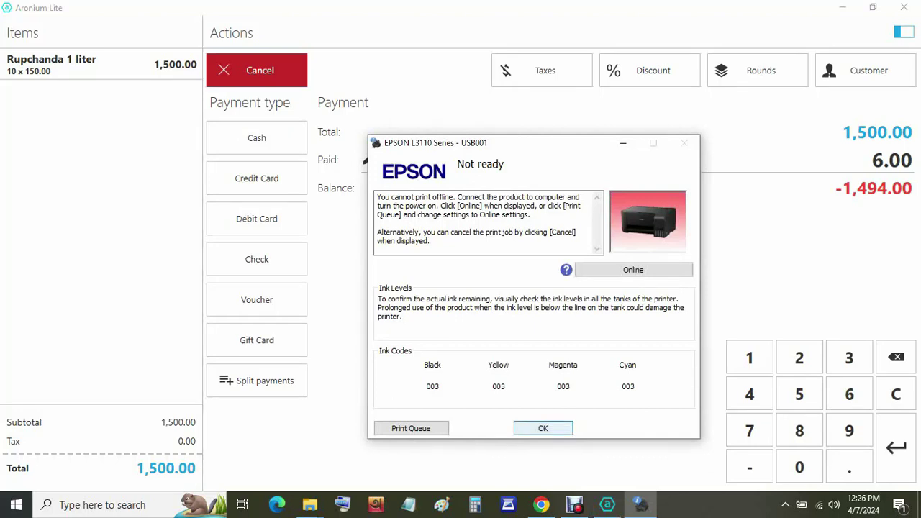
pyautogui.press('Return')
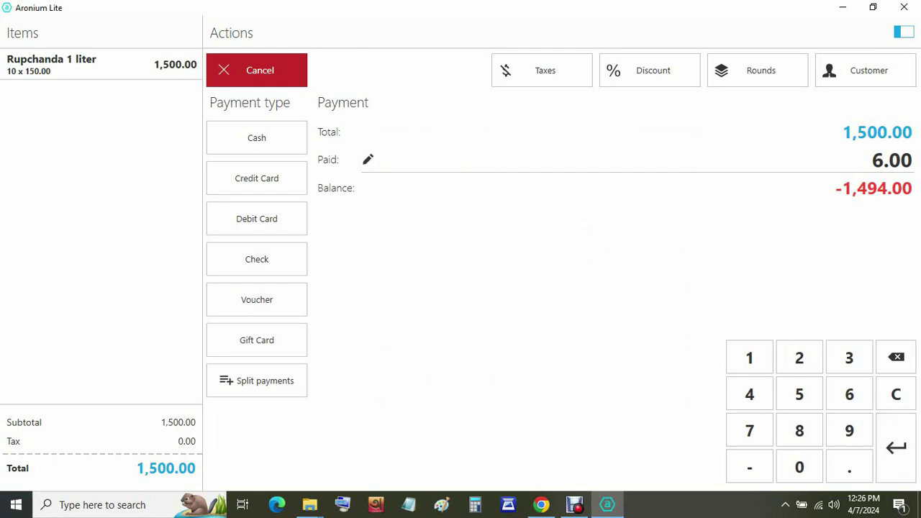
pyautogui.click(257, 138)
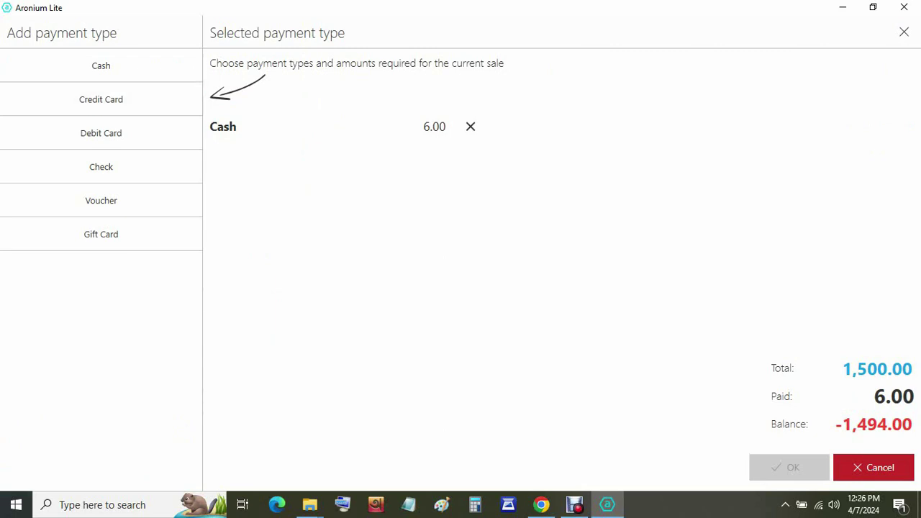
pyautogui.click(880, 468)
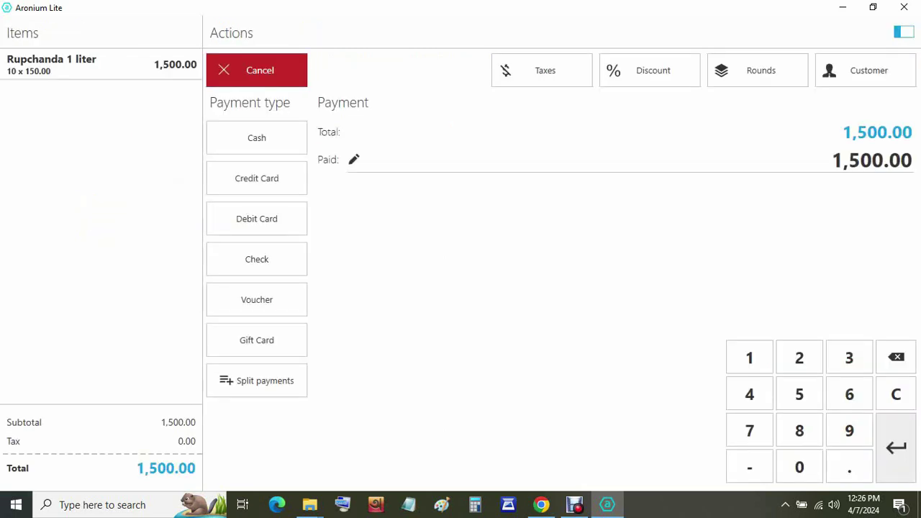
pyautogui.press('Escape')
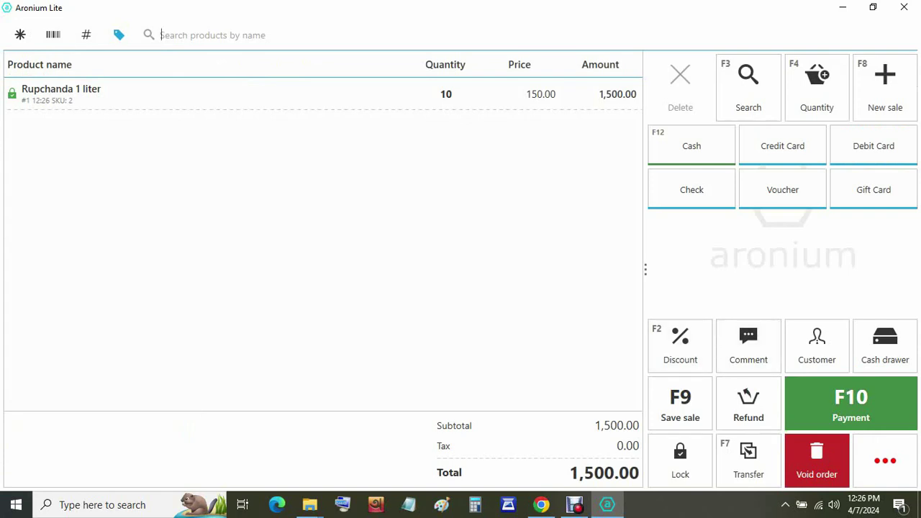
# Pay the sale's full amount in cash and finish it without printing or saving a receipt
pyautogui.click(850, 403)
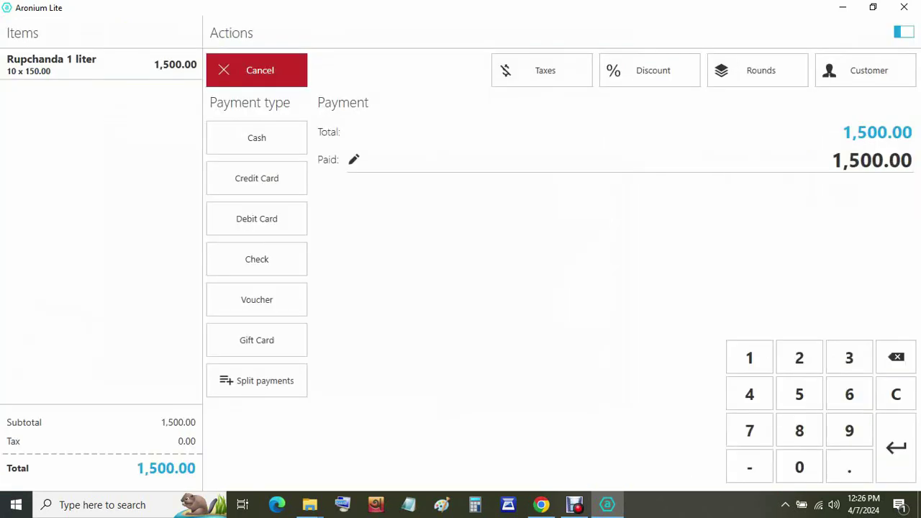
pyautogui.click(257, 139)
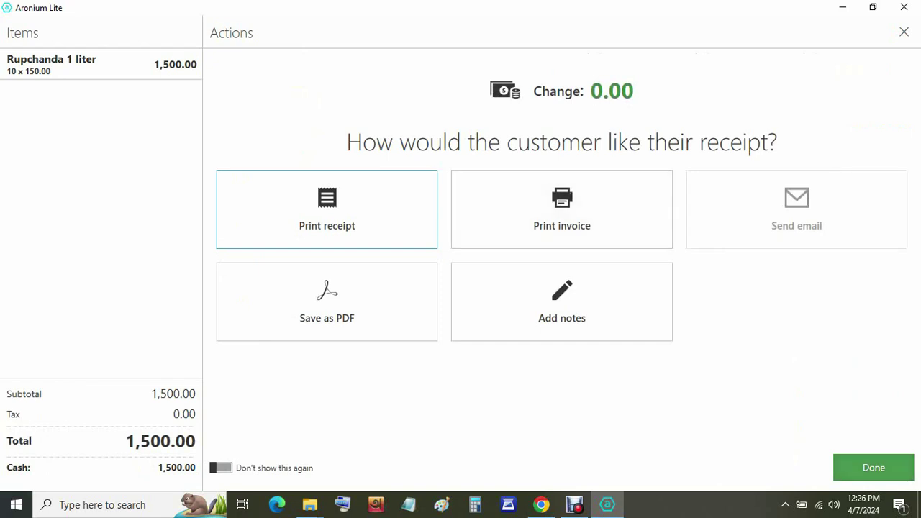
pyautogui.click(874, 468)
pyautogui.press('Return')
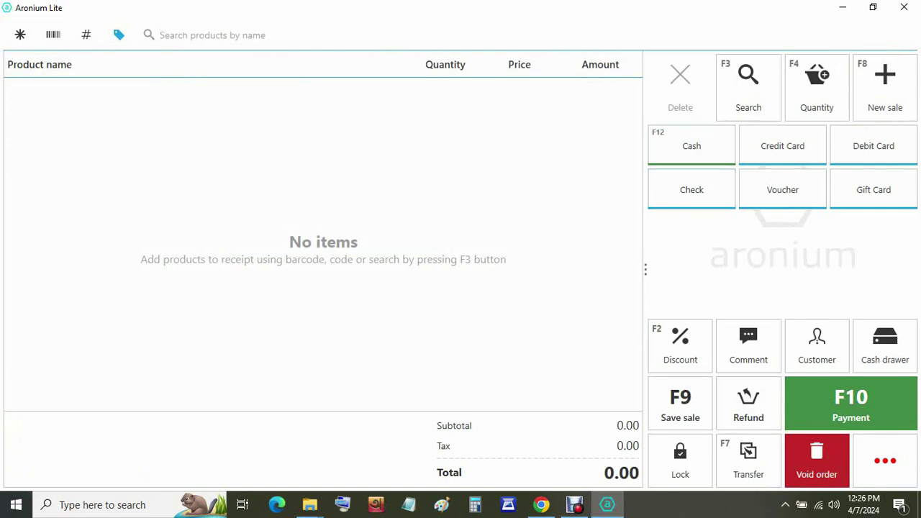
# Open the management area and view its sales dashboard
pyautogui.click(886, 461)
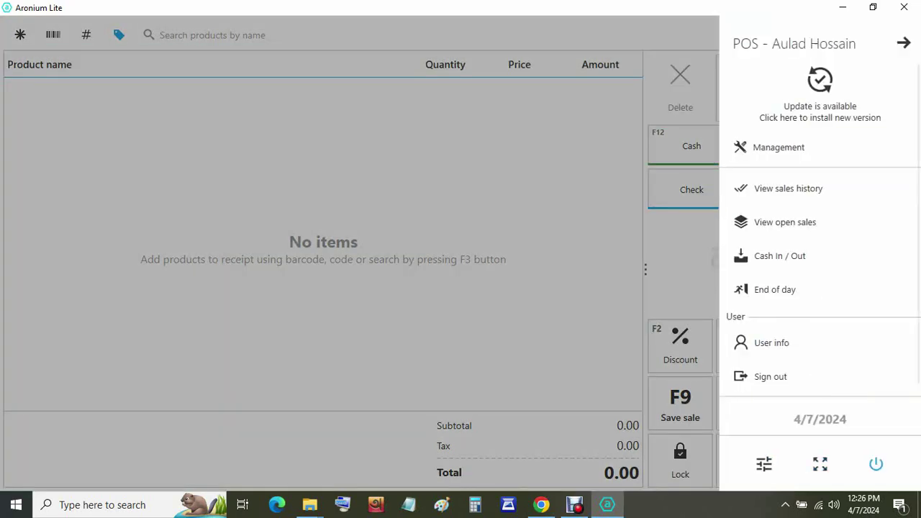
pyautogui.click(778, 147)
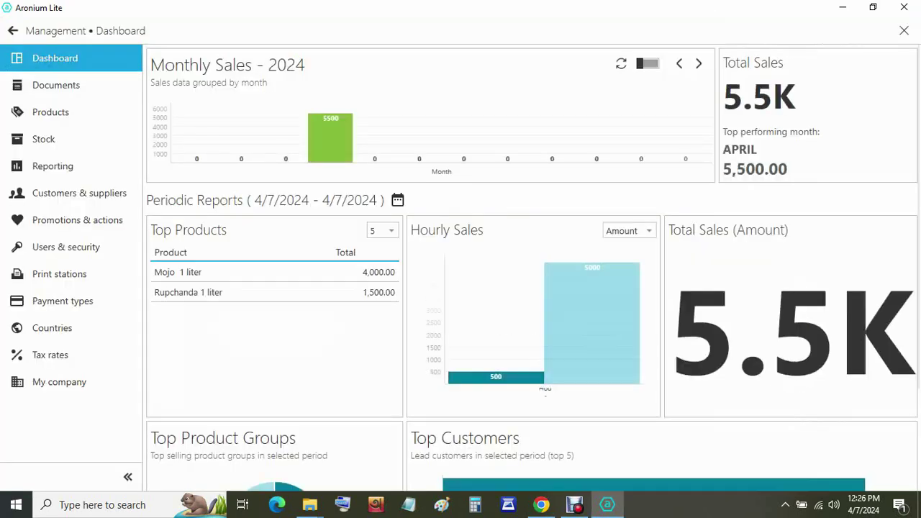
# Check Rupchanda 1 liter's remaining stock and review the dashboard's top products, hourly sales, product groups and customers
pyautogui.click(43, 139)
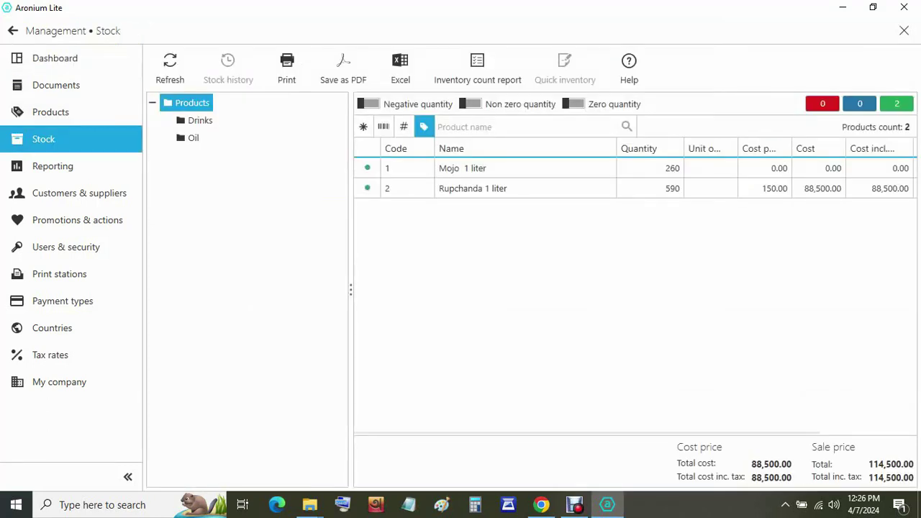
pyautogui.click(473, 188)
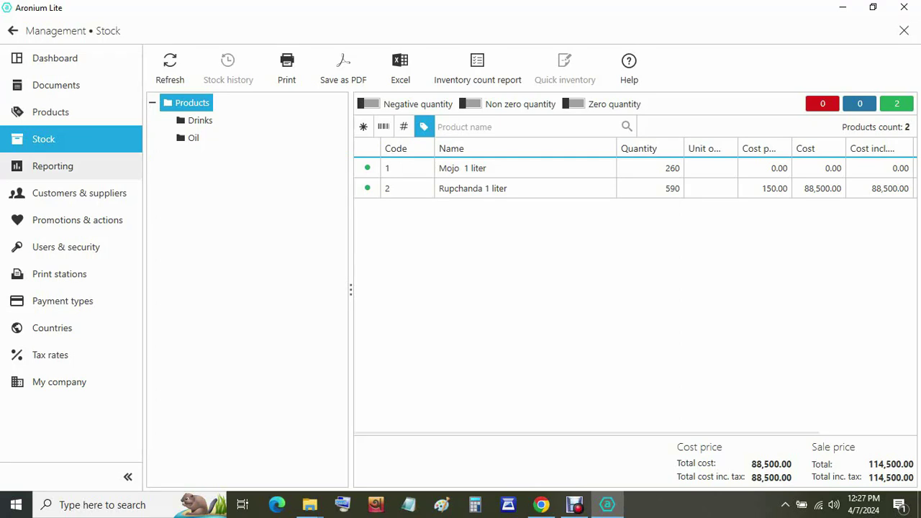
pyautogui.click(54, 58)
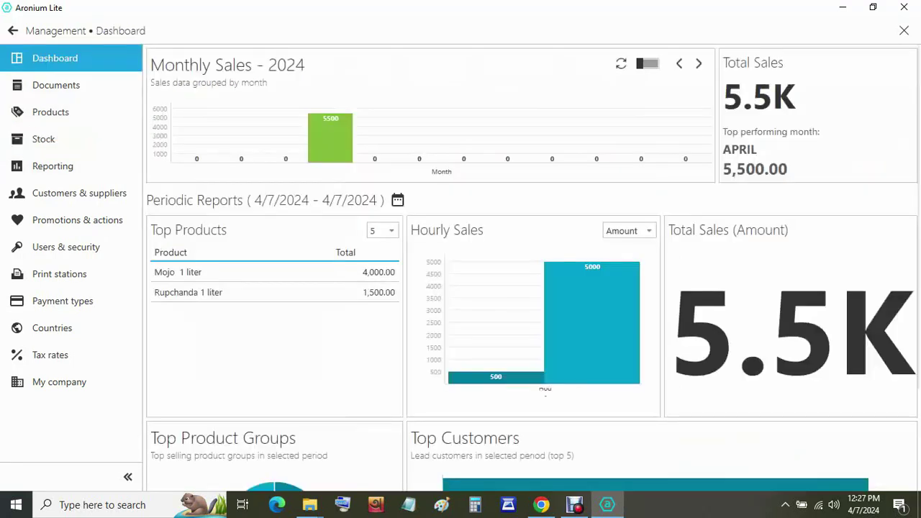
pyautogui.scroll(-4, 533, 268)
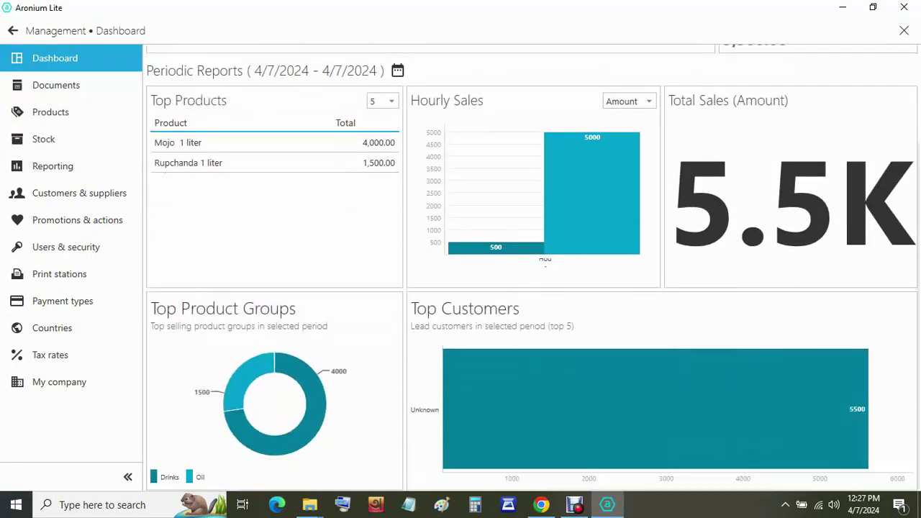
pyautogui.scroll(3, 533, 268)
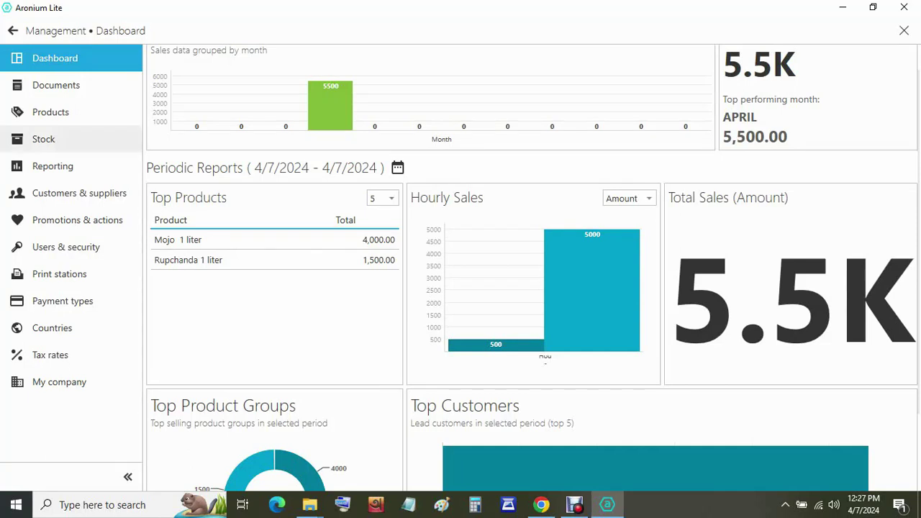
# Show the sales report by product for 4/1/2024 - 4/7/2024 with all filters left at All
pyautogui.click(53, 165)
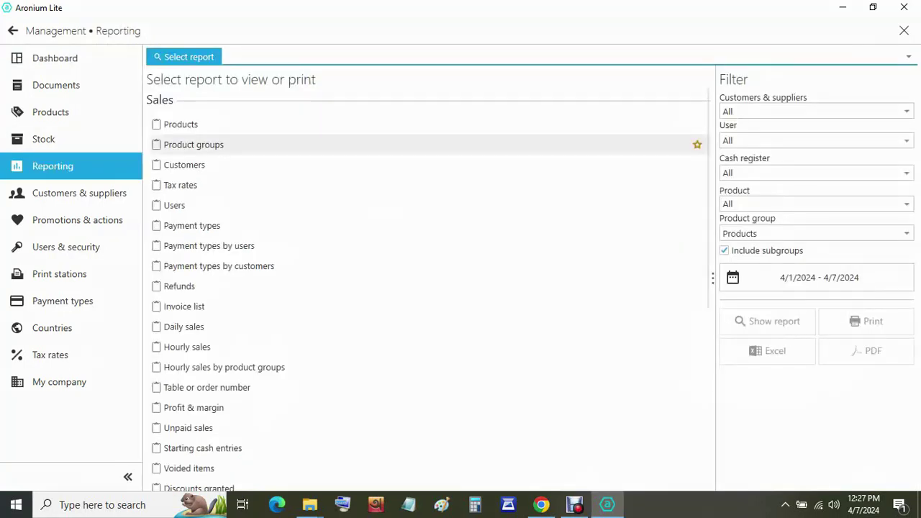
pyautogui.click(181, 125)
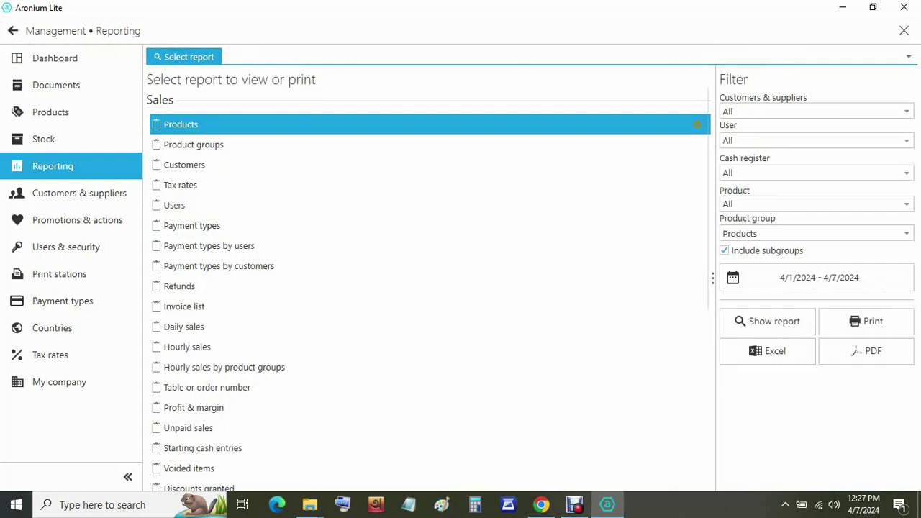
pyautogui.press('Return')
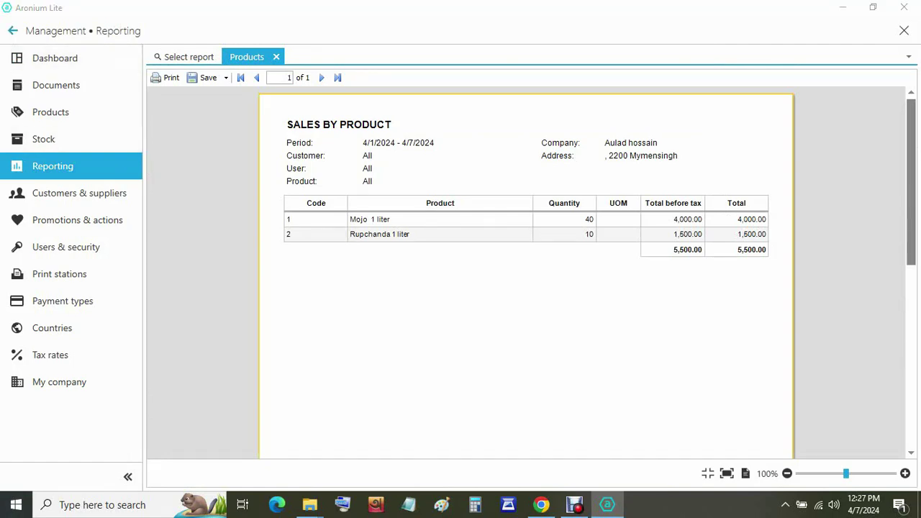
# Reopen the management area's product list and open its price tags layout with A4 as the paper size
pyautogui.click(13, 30)
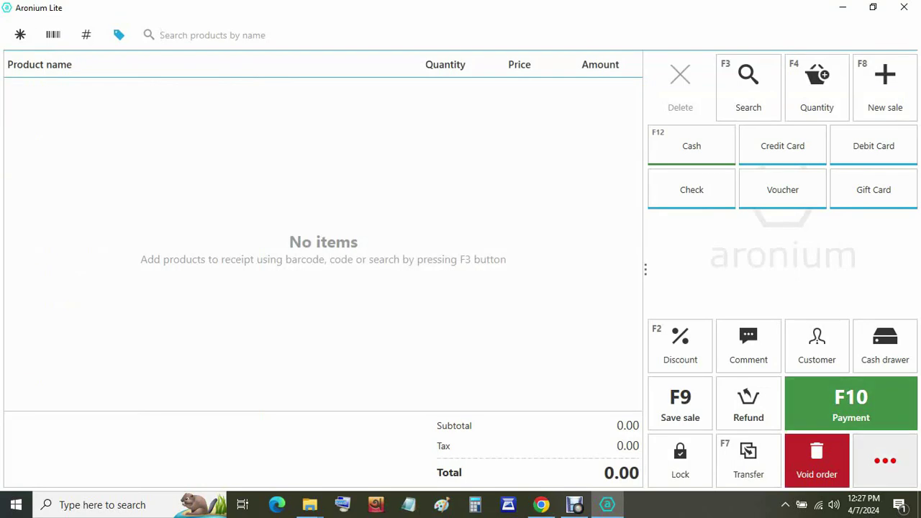
pyautogui.click(886, 460)
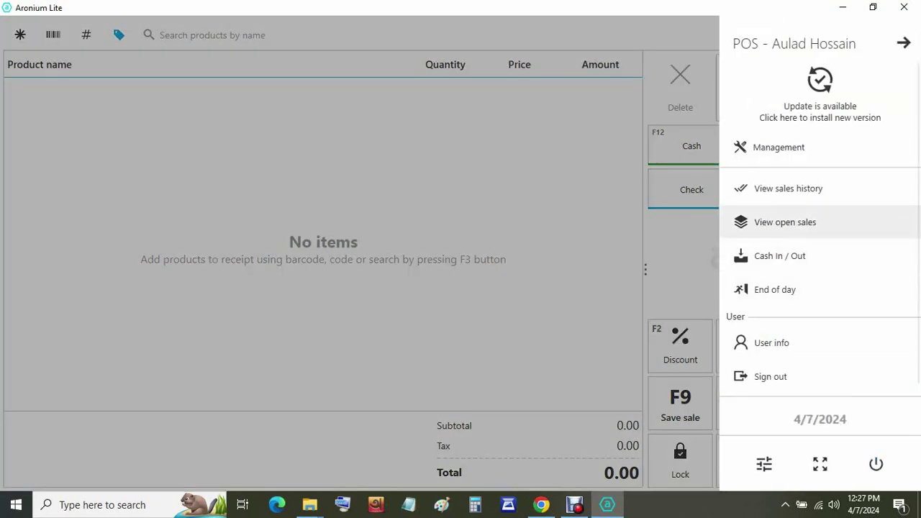
pyautogui.click(779, 147)
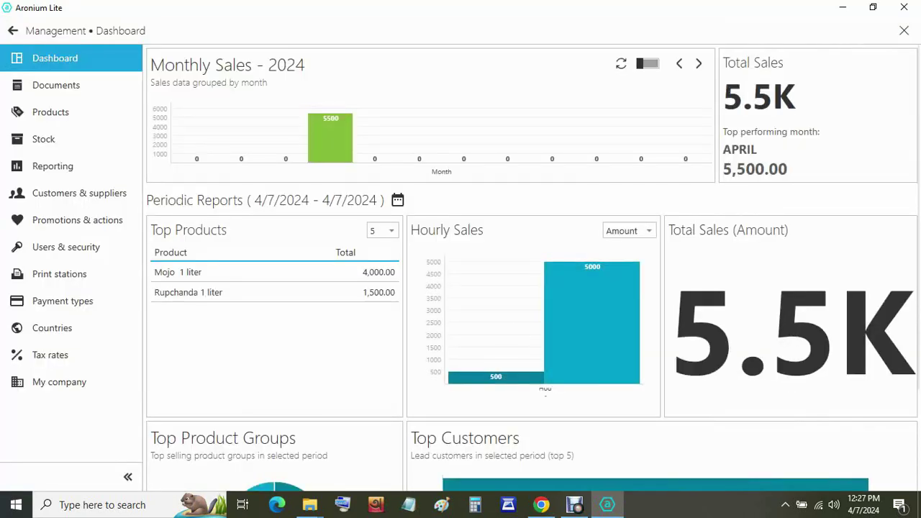
pyautogui.click(51, 111)
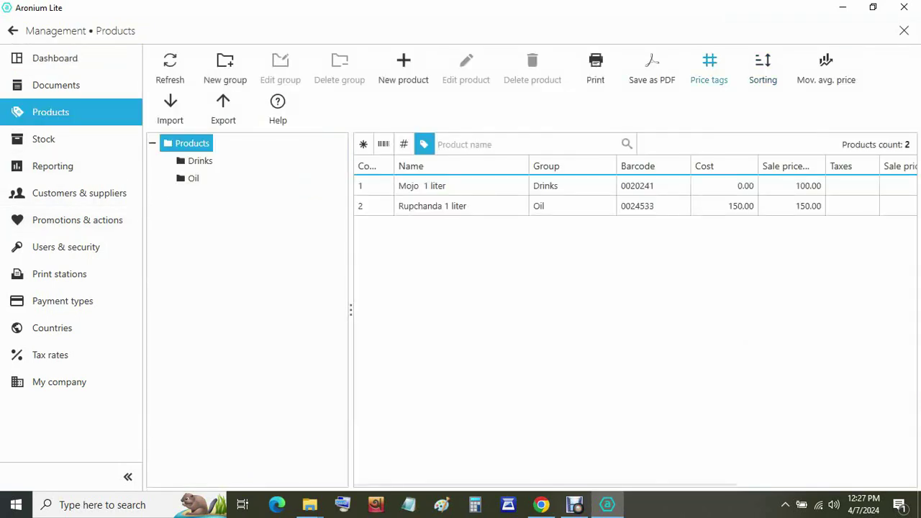
pyautogui.click(709, 69)
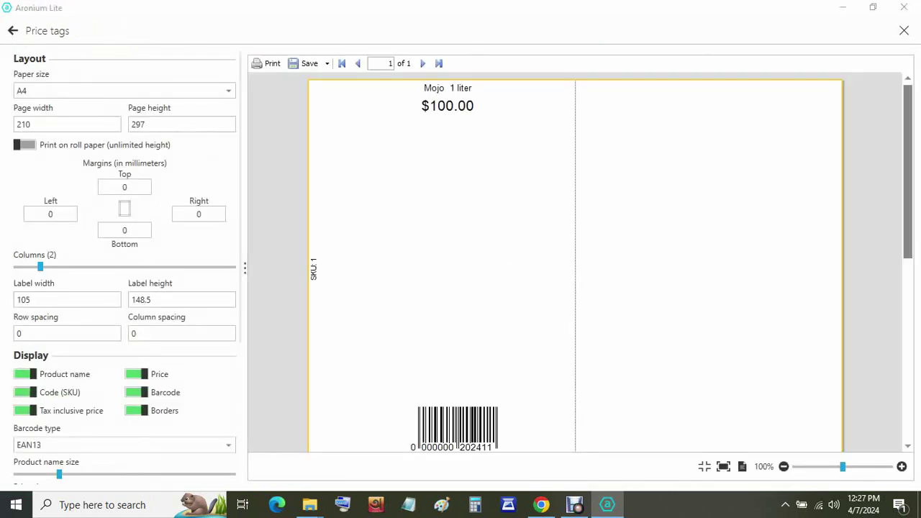
pyautogui.click(228, 90)
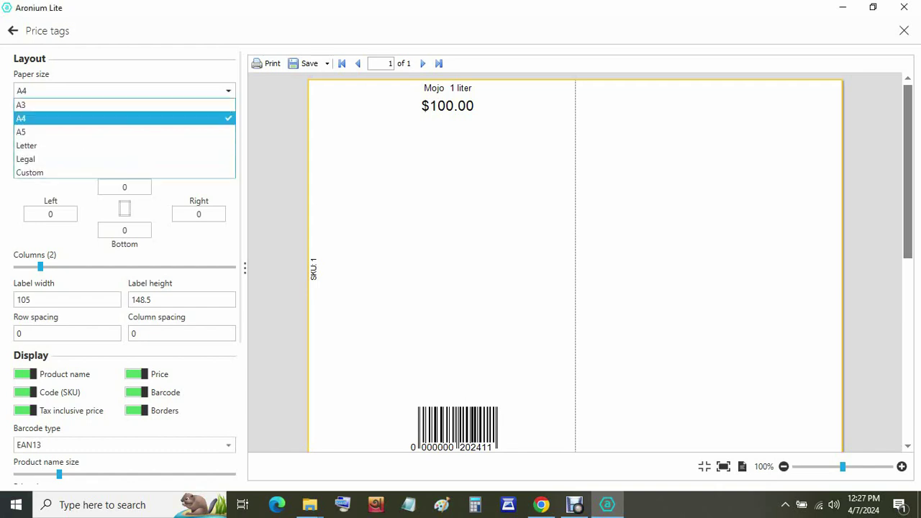
pyautogui.click(159, 118)
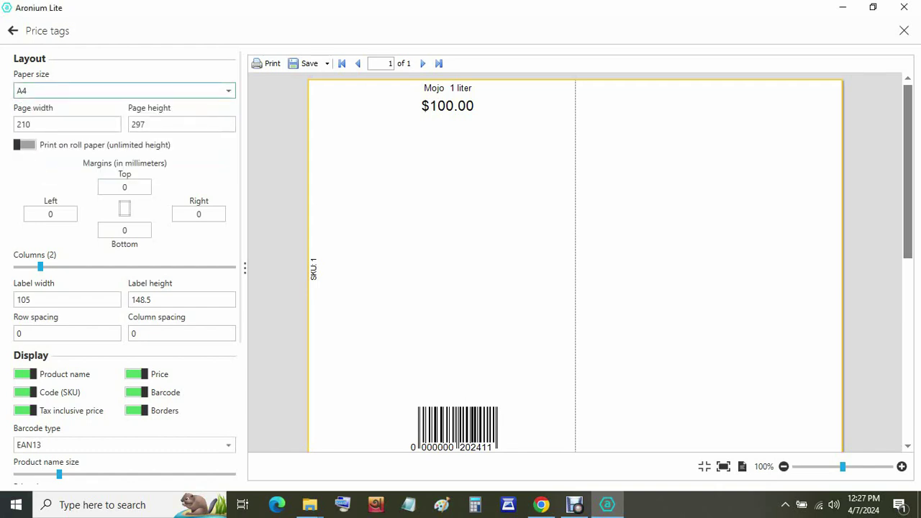
# Examine the price tag preview for both products and the layout, display, barcode, product selection and copies settings
pyautogui.scroll(-3, 576, 262)
pyautogui.scroll(-1, 576, 263)
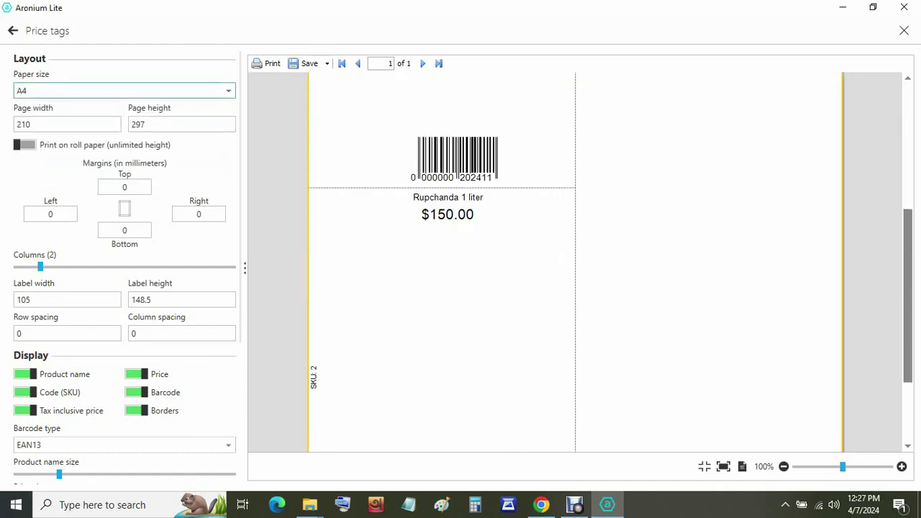
pyautogui.scroll(-2, 576, 263)
pyautogui.scroll(4, 576, 262)
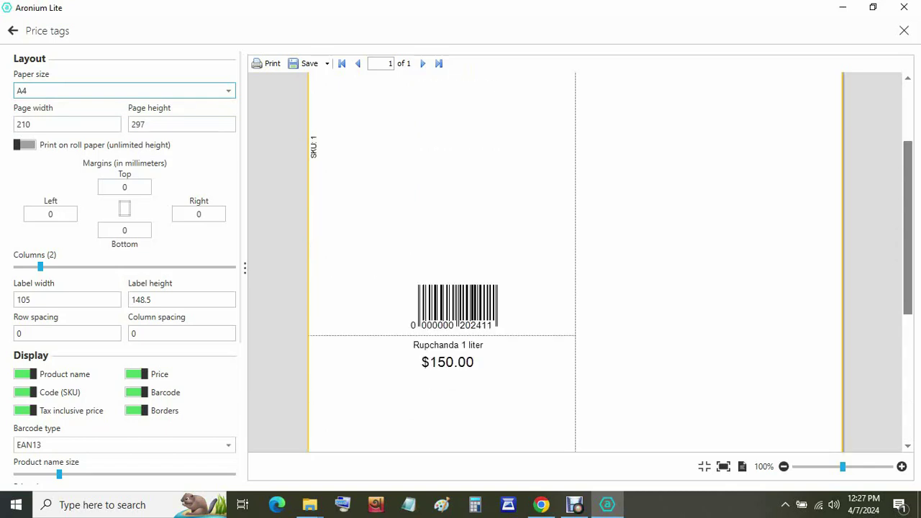
pyautogui.scroll(-2, 575, 263)
pyautogui.scroll(3, 576, 263)
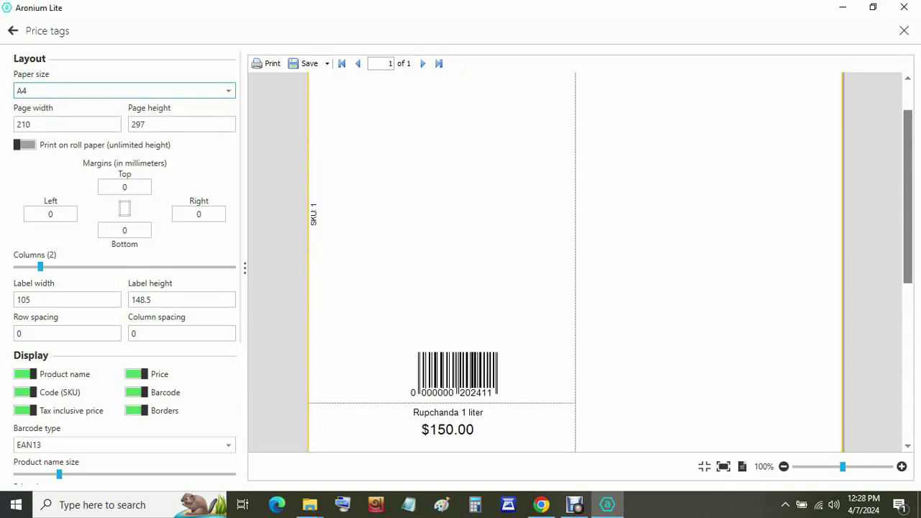
pyautogui.scroll(-1, 125, 267)
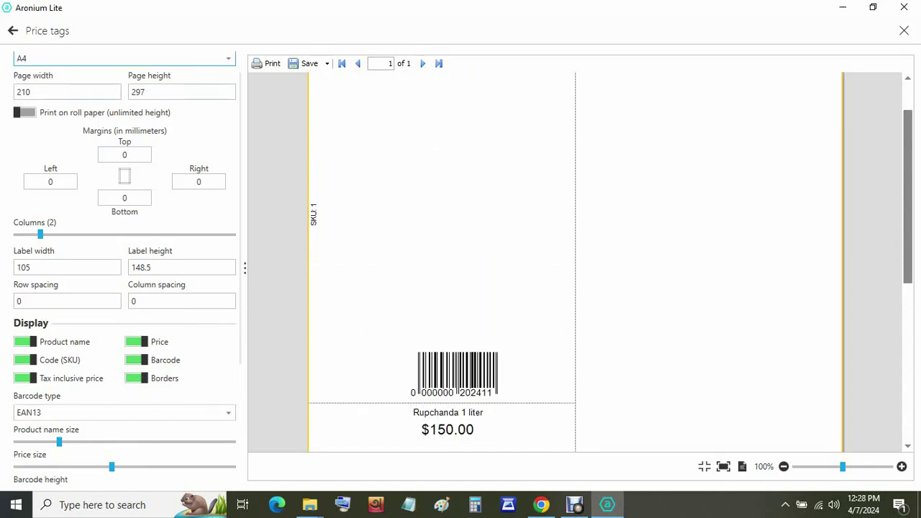
pyautogui.scroll(-3, 124, 268)
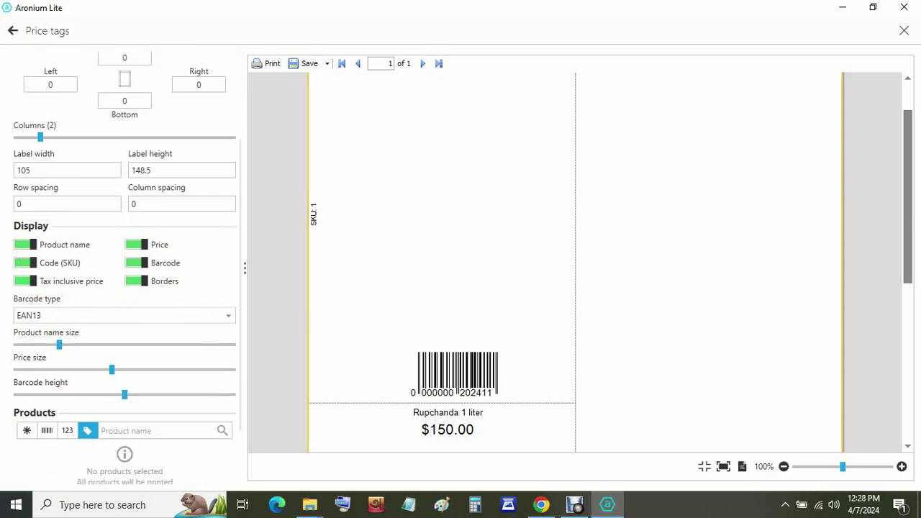
pyautogui.scroll(-1, 124, 266)
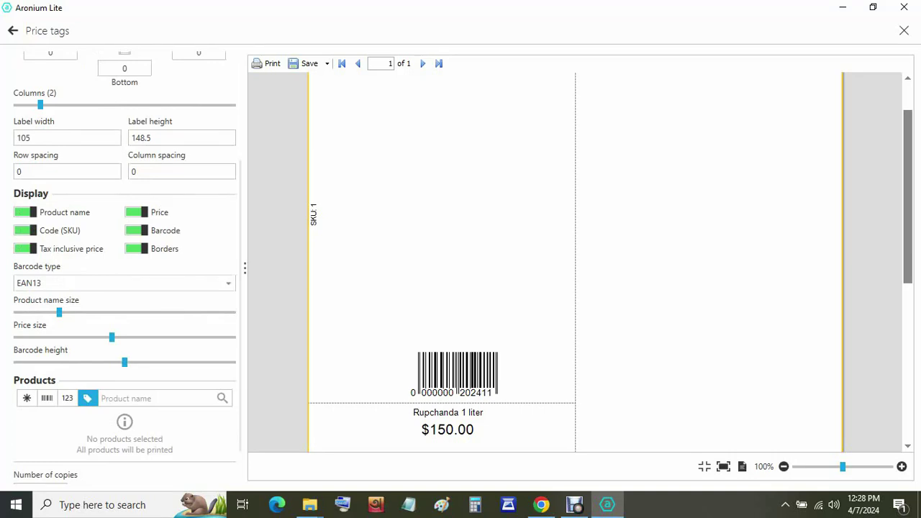
pyautogui.scroll(3, 125, 267)
pyautogui.scroll(-4, 125, 266)
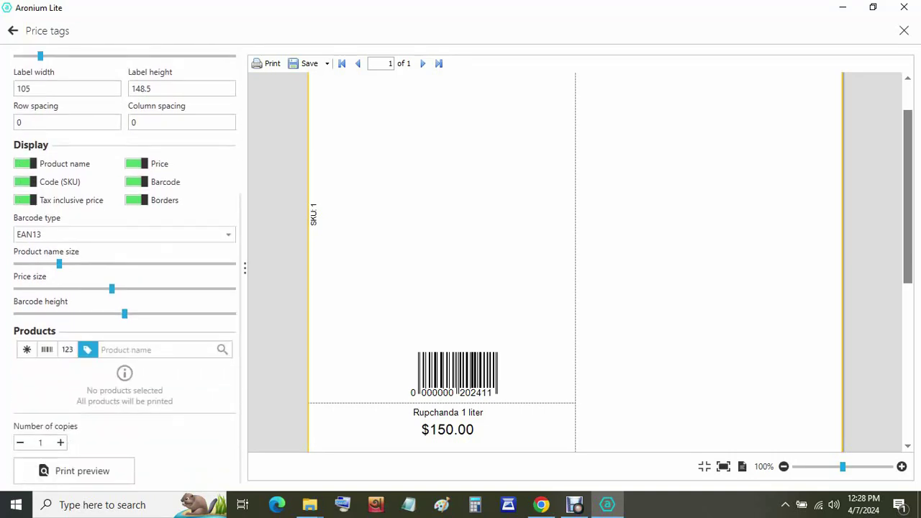
pyautogui.scroll(5, 124, 267)
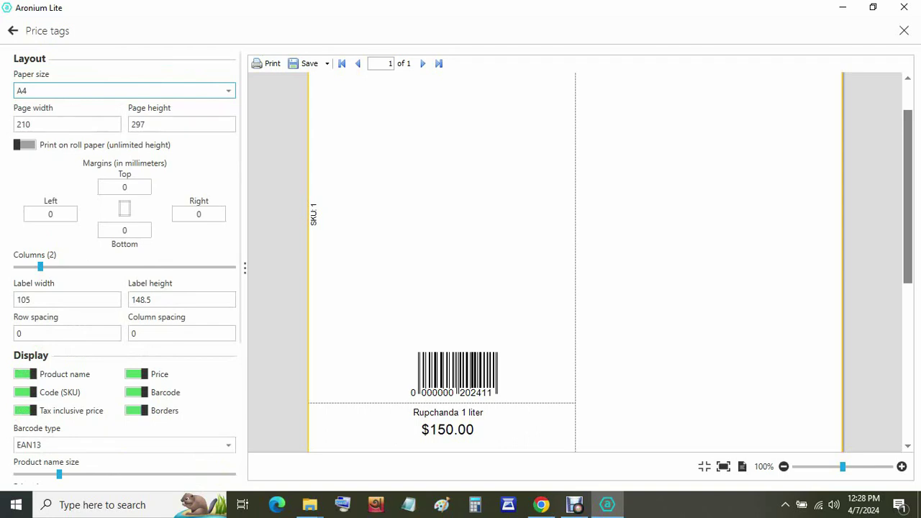
pyautogui.scroll(1, 575, 259)
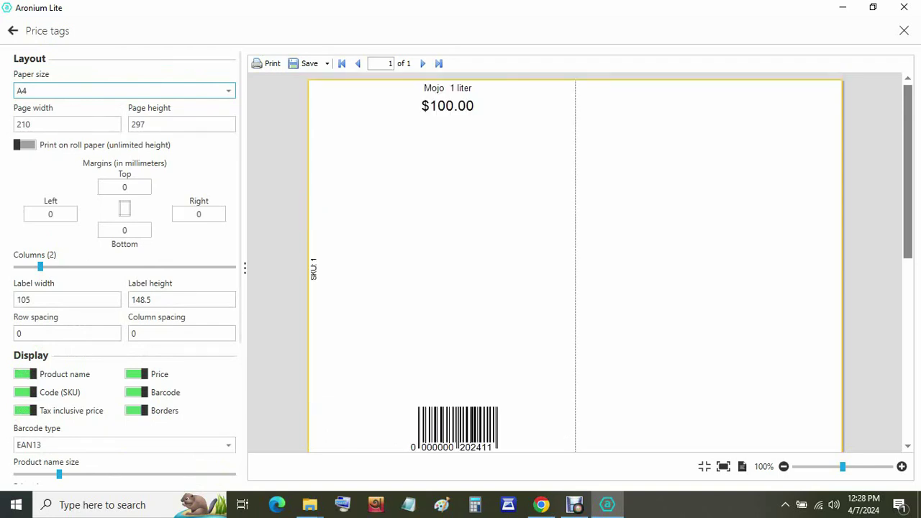
pyautogui.scroll(-5, 124, 266)
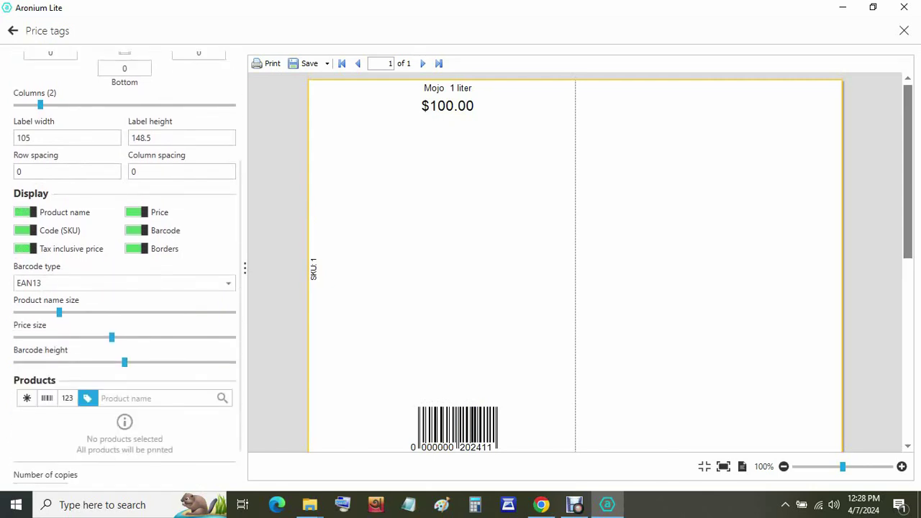
# Reduce the product name size on the price tags slightly and keep EAN13 as the barcode type
pyautogui.moveTo(59, 312); pyautogui.dragTo(51, 312)
pyautogui.click(228, 283)
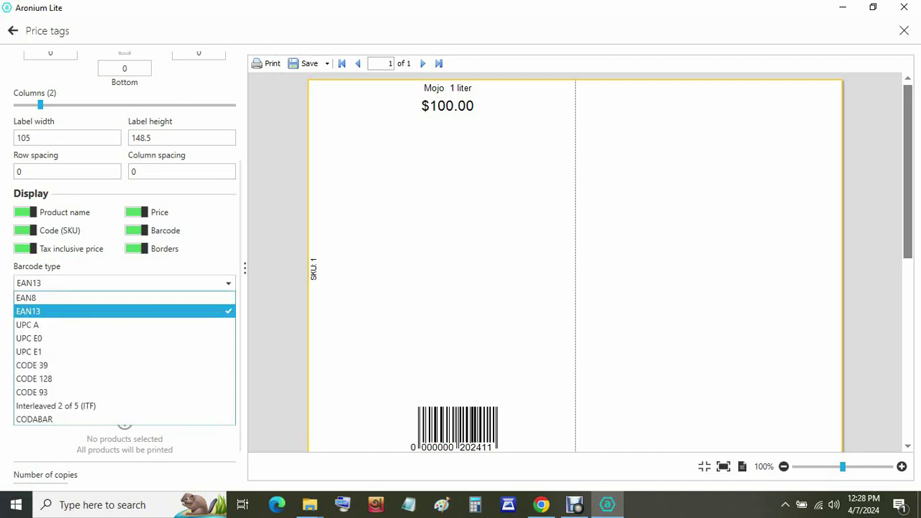
pyautogui.click(228, 282)
# Review the Rupchanda 1 liter price tag and the paper size options, and return to the product list
pyautogui.scroll(-6, 575, 262)
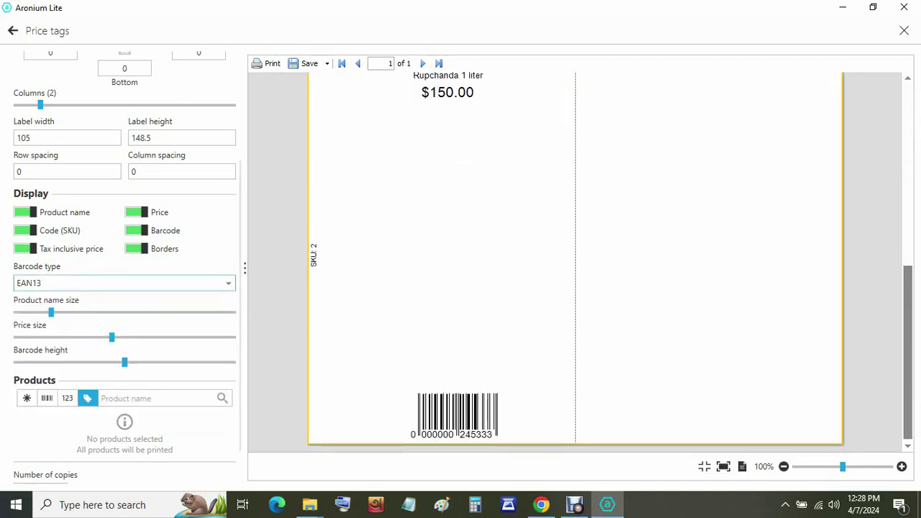
pyautogui.scroll(-2, 125, 288)
pyautogui.scroll(6, 125, 288)
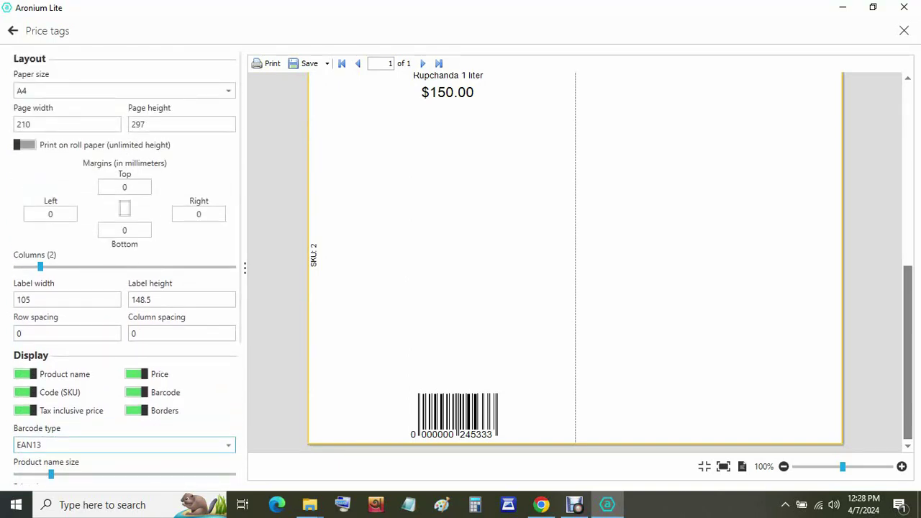
pyautogui.click(228, 90)
pyautogui.click(228, 91)
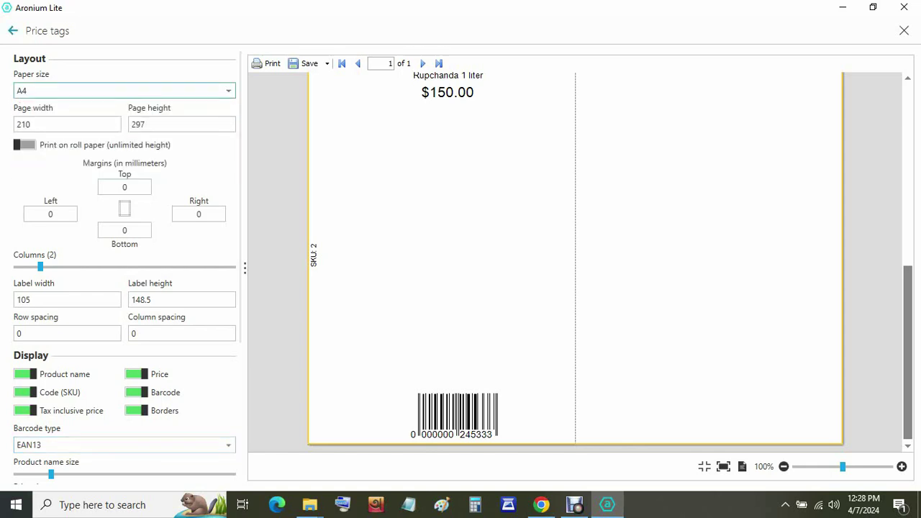
pyautogui.click(13, 31)
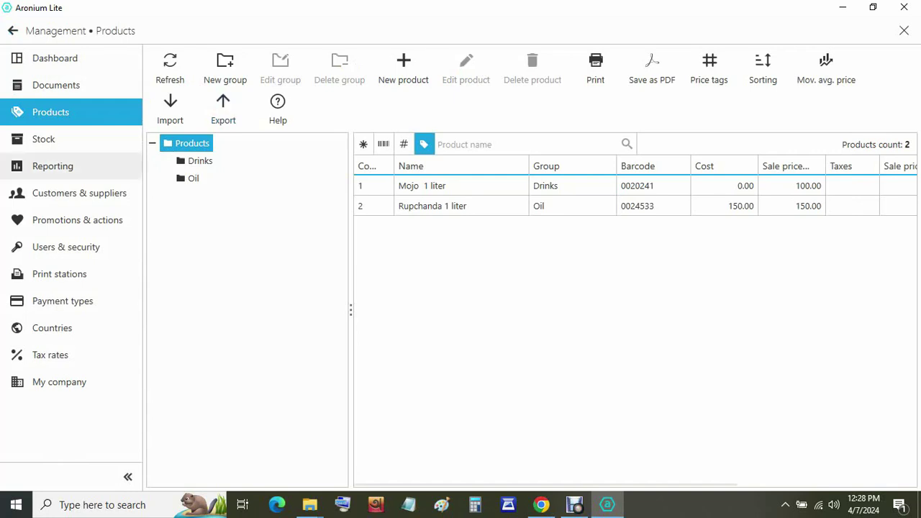
# Look through the stock list, the user accounts and the print stations in the management area
pyautogui.click(52, 166)
pyautogui.click(43, 140)
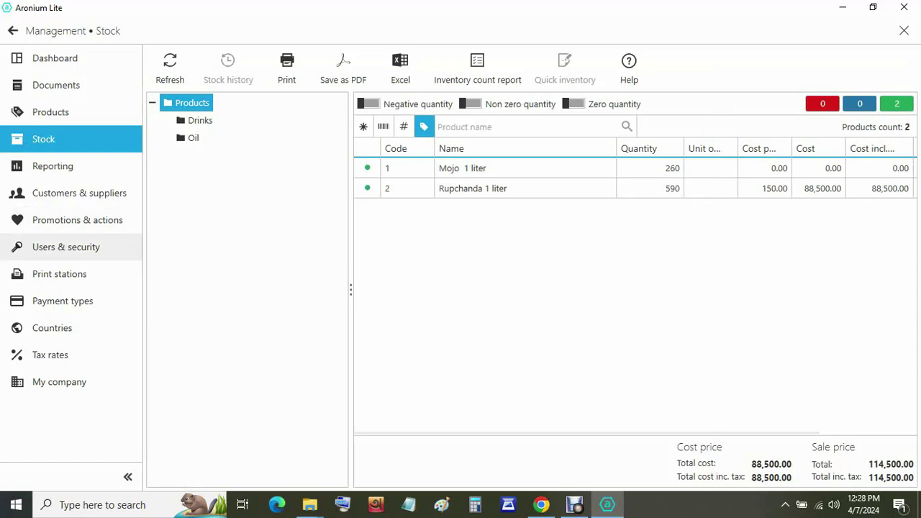
pyautogui.click(66, 247)
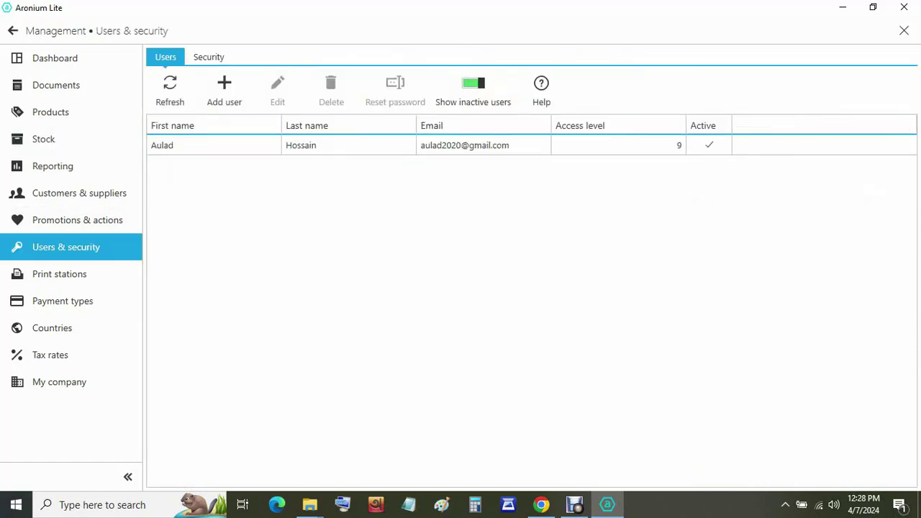
pyautogui.click(60, 275)
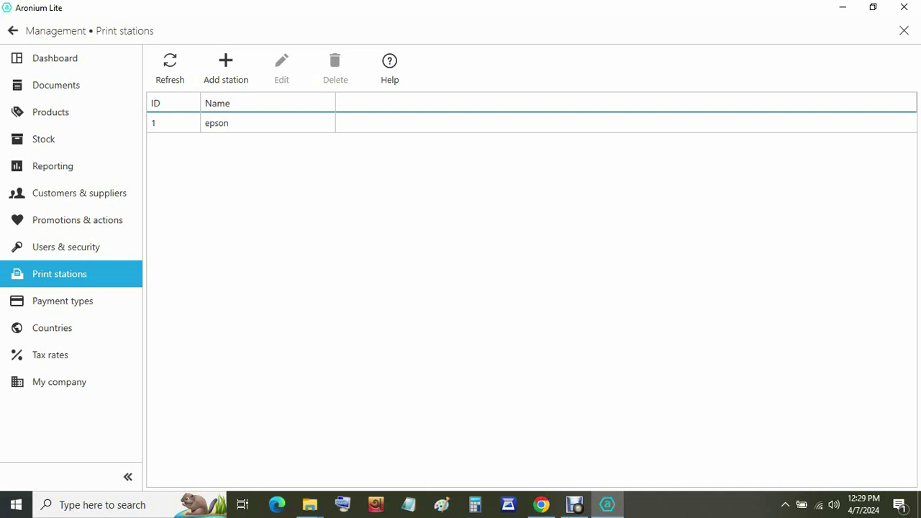
pyautogui.click(66, 247)
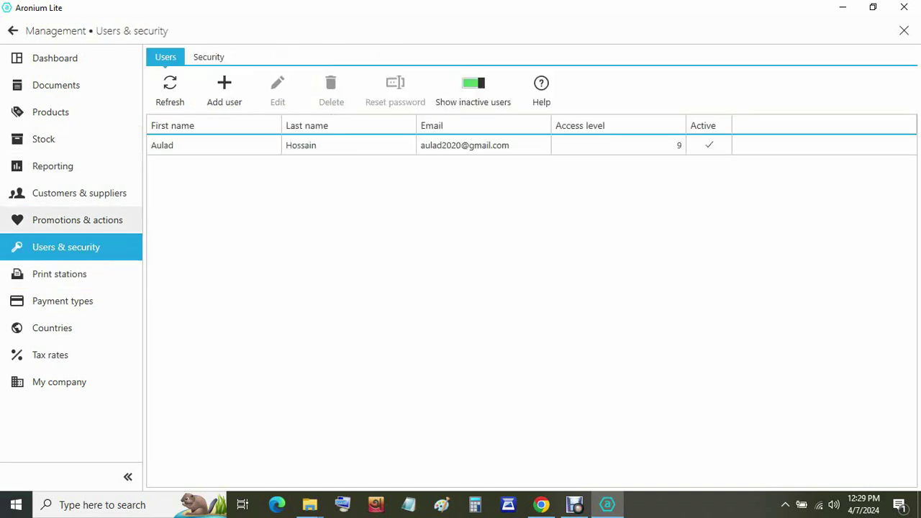
pyautogui.click(60, 274)
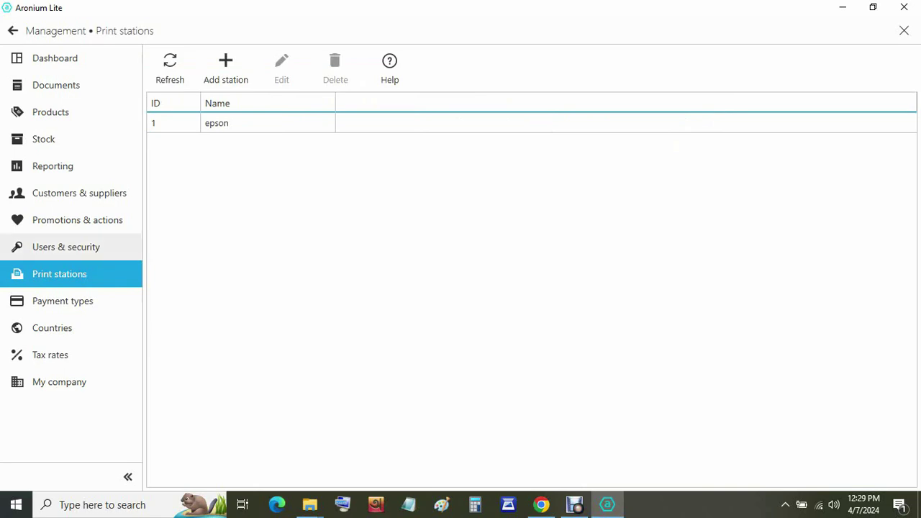
pyautogui.click(66, 247)
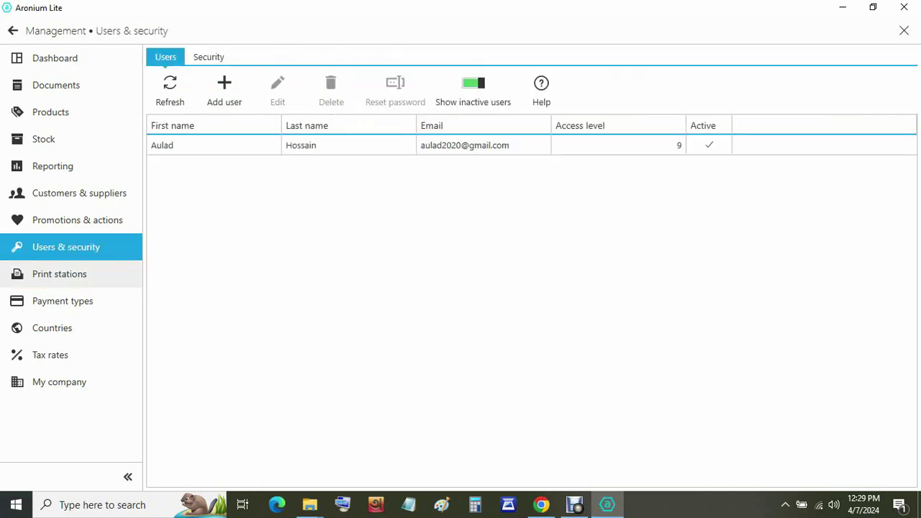